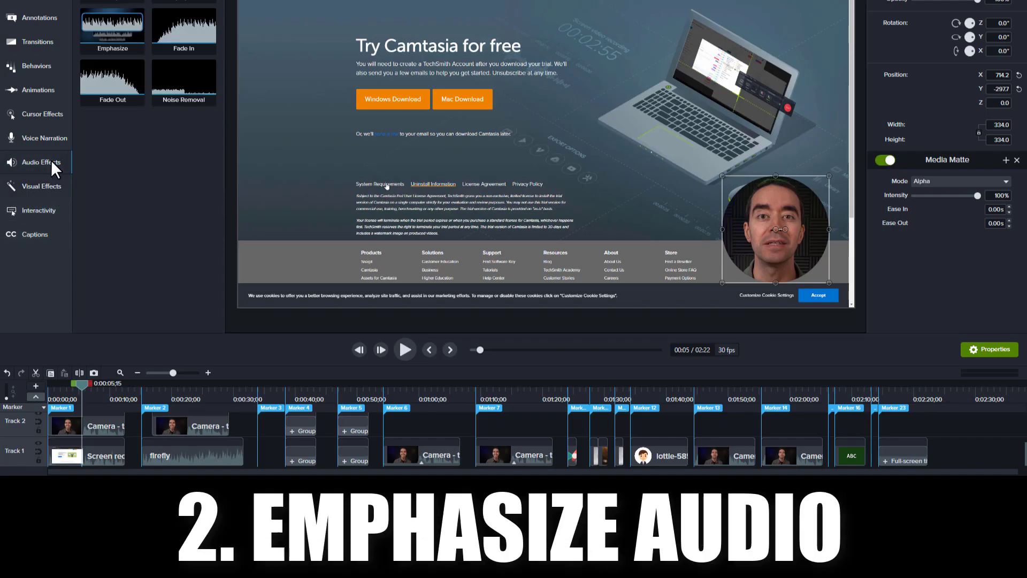
# Step: Drag the Emphasize audio effect onto the clip on the timeline
pyautogui.moveTo(111, 31); pyautogui.dragTo(187, 422)
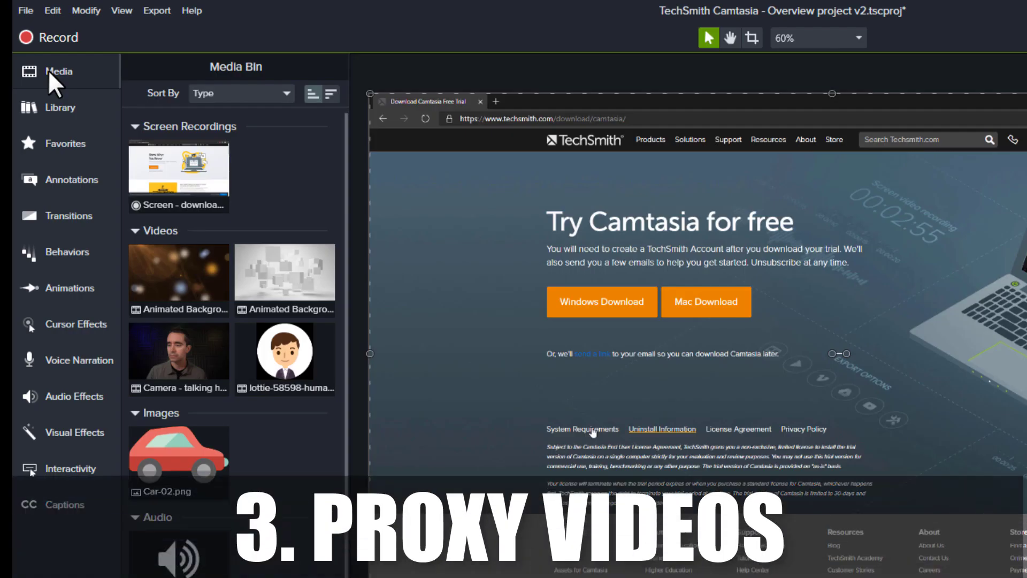
# Step: Colour some of the sun's arrow rays orange
pyautogui.rightClick(200, 351)
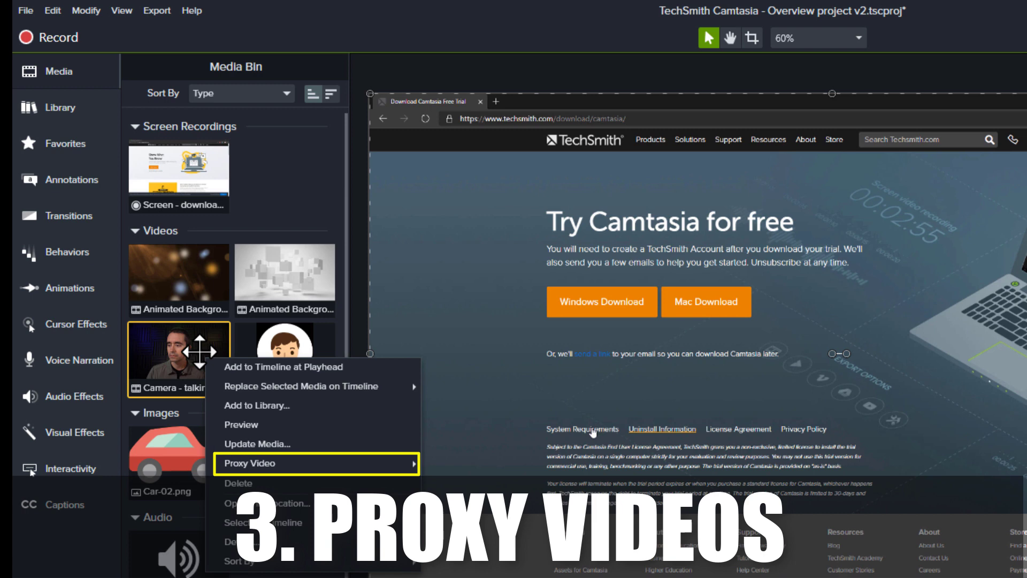
pyautogui.moveTo(294, 471)
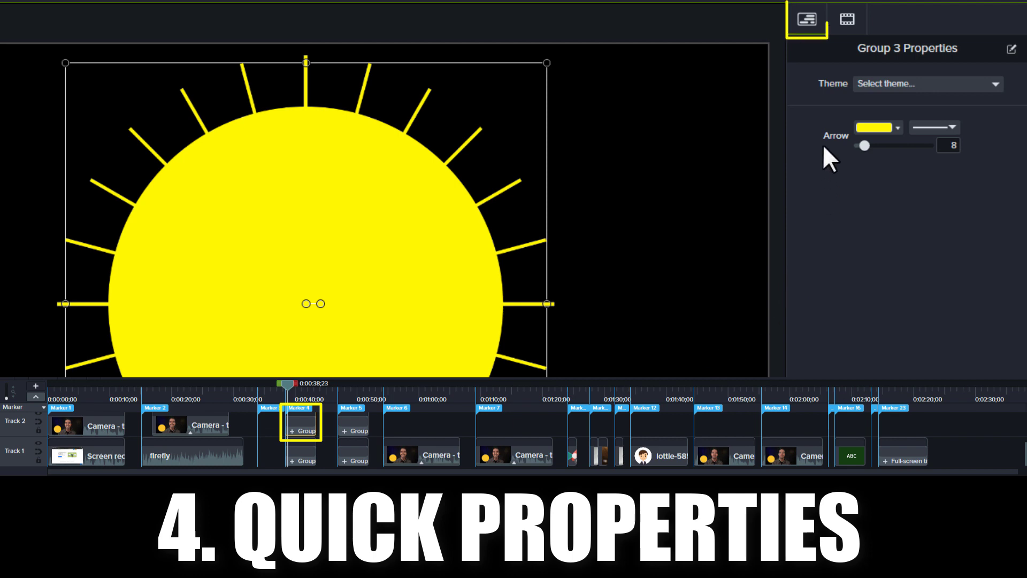
pyautogui.click(898, 127)
pyautogui.click(849, 178)
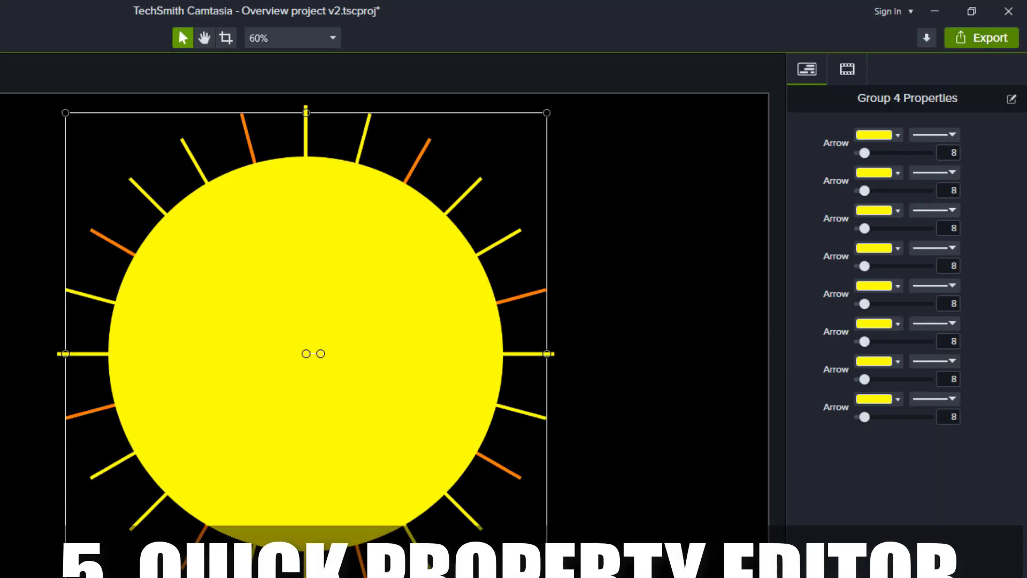
# Step: Rename the linked Arrow quick property to Rays and set its colour to #FF0000
pyautogui.click(1013, 105)
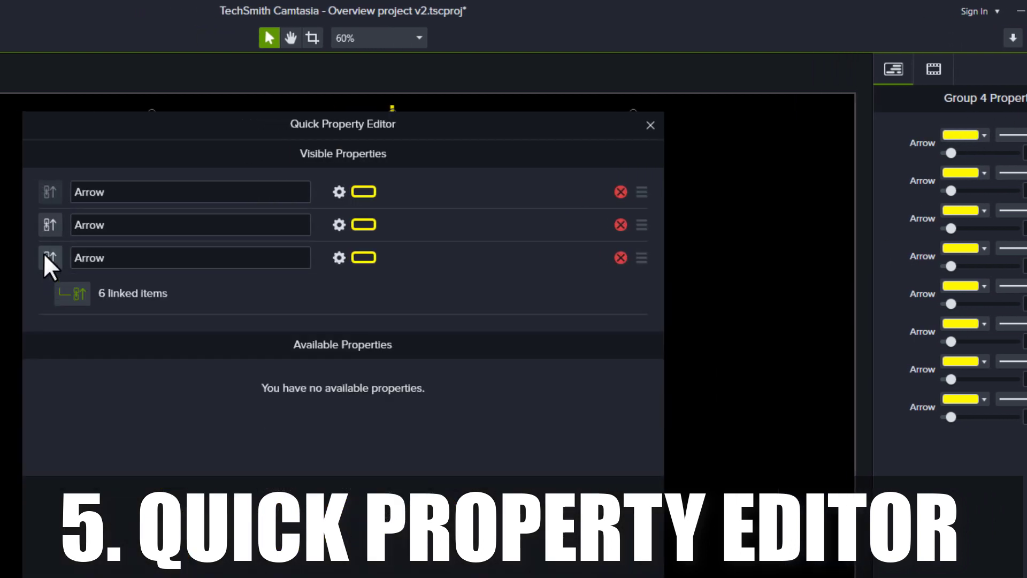
pyautogui.doubleClick(83, 192)
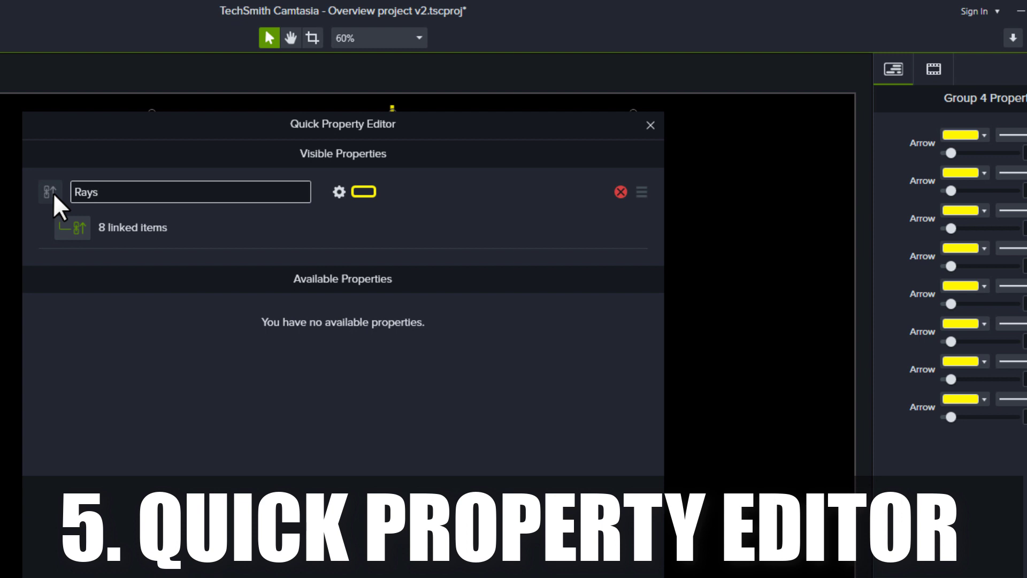
pyautogui.press('Return')
pyautogui.click(984, 178)
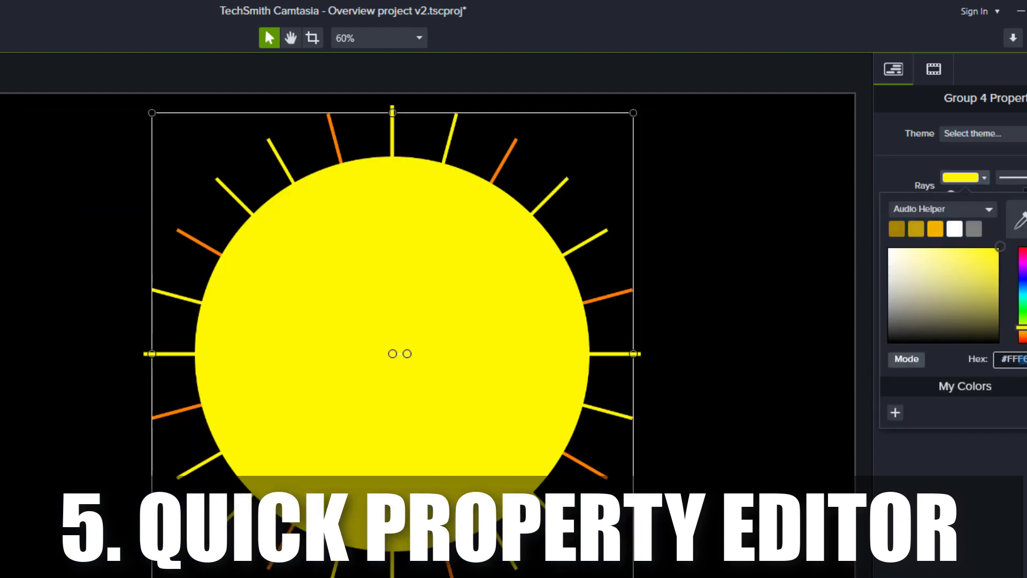
pyautogui.write('0000')
pyautogui.press('Return')
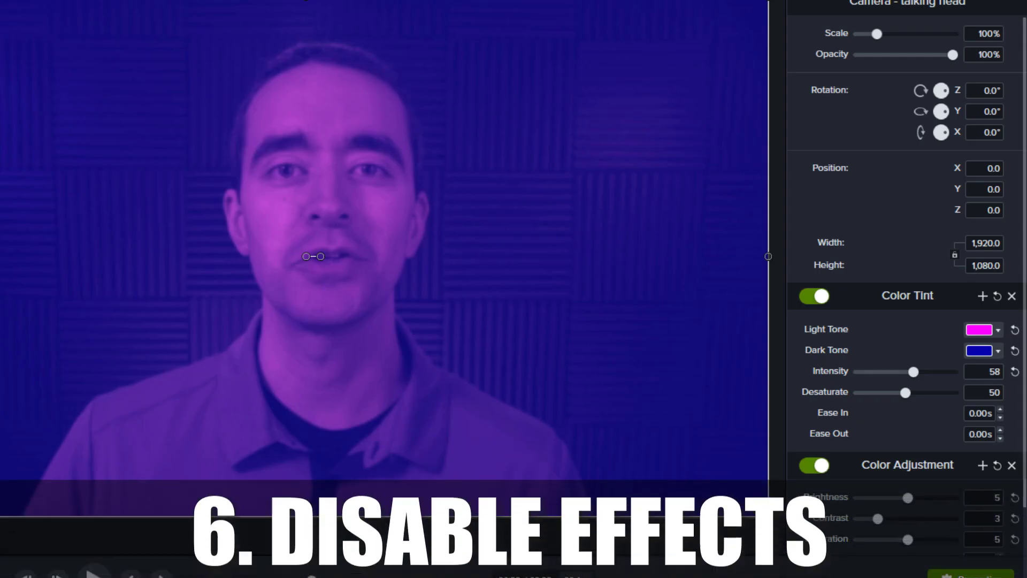
# Step: Switch off the talking head's Color Tint and Color Adjustment effects
pyautogui.click(810, 294)
pyautogui.click(810, 294)
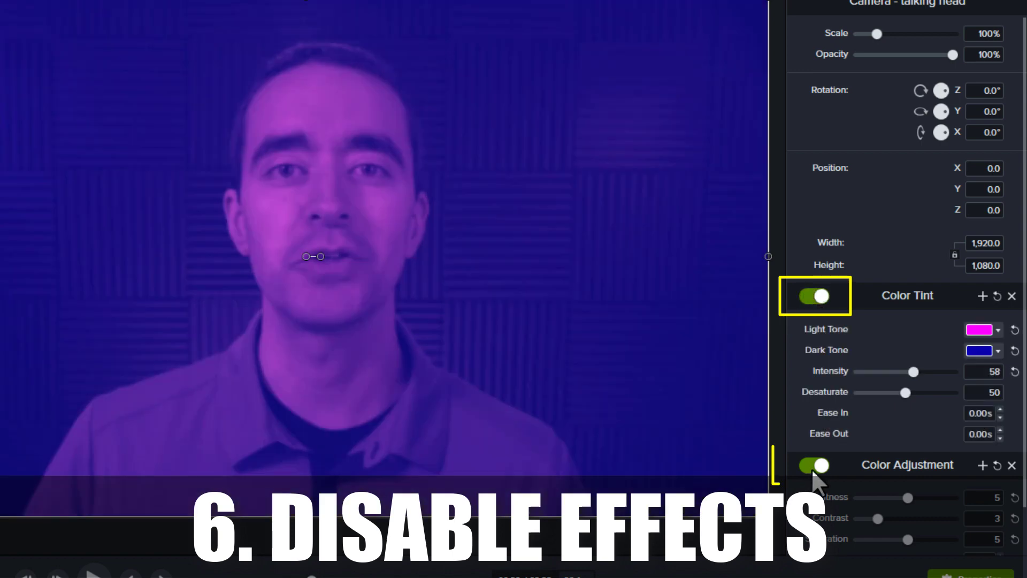
pyautogui.click(812, 465)
pyautogui.click(816, 293)
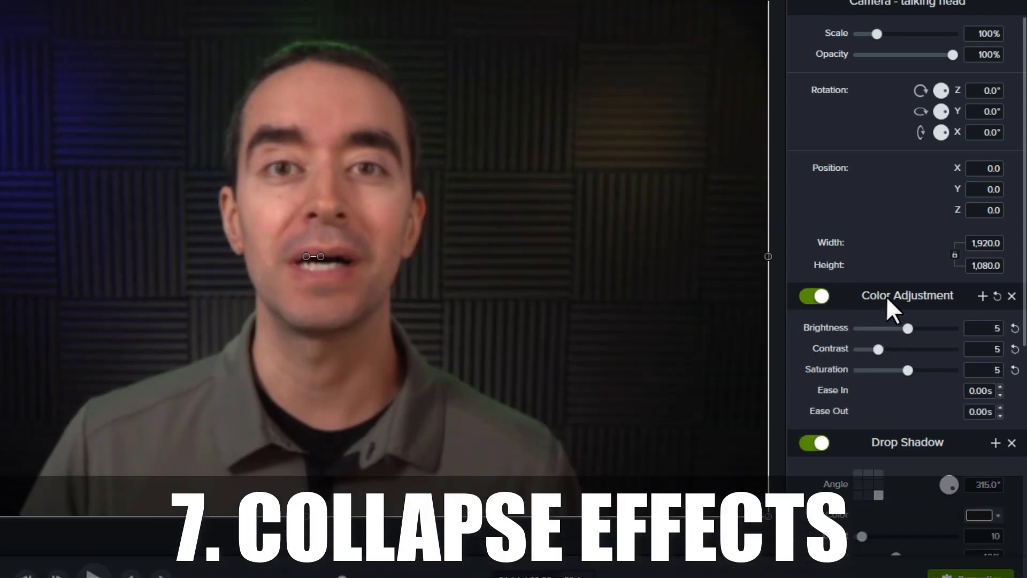
# Step: Collapse the Drop Shadow and Remove a Color settings, then add Motion Blur to the red car
pyautogui.click(886, 296)
pyautogui.click(886, 323)
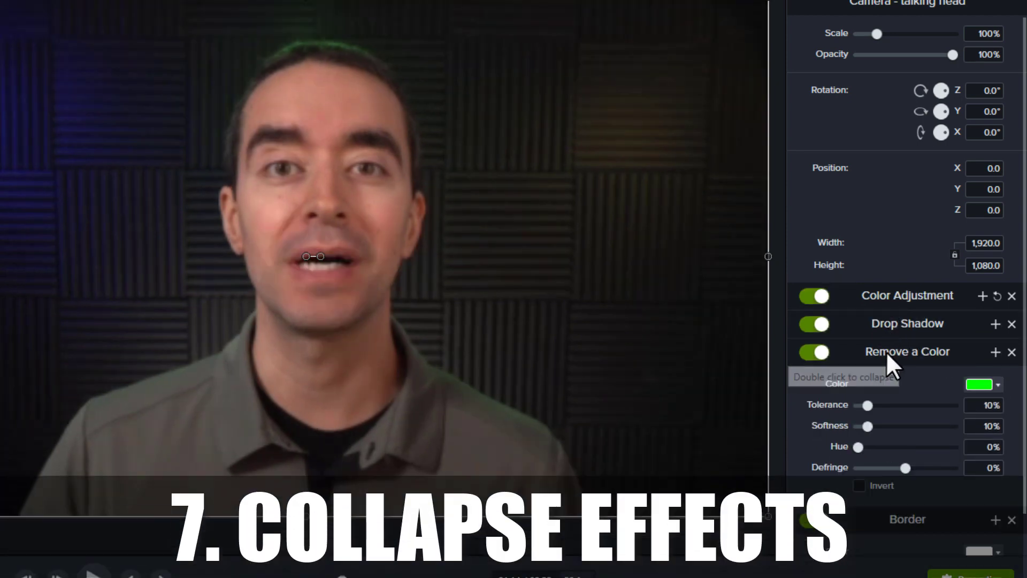
pyautogui.click(886, 351)
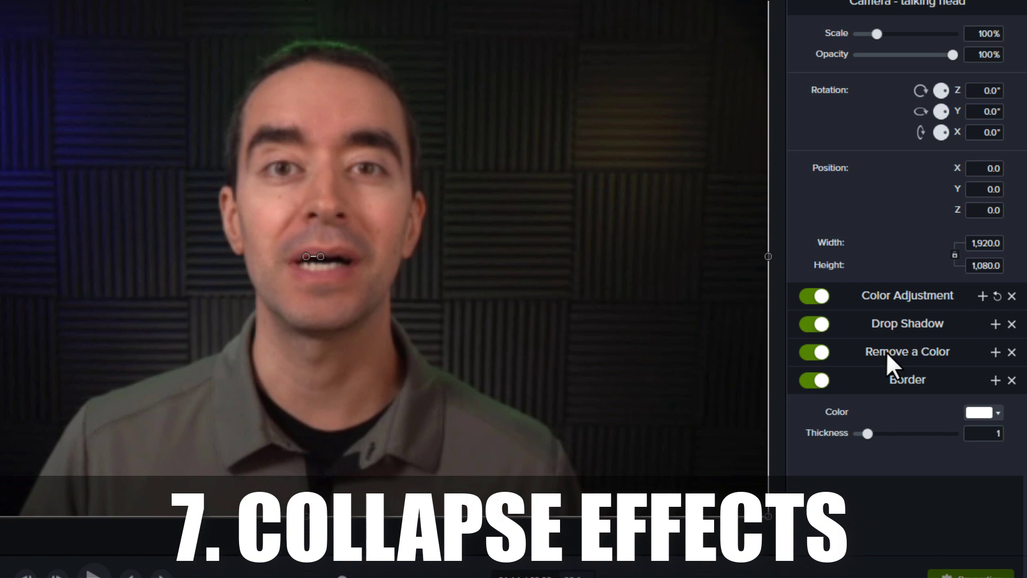
pyautogui.doubleClick(886, 295)
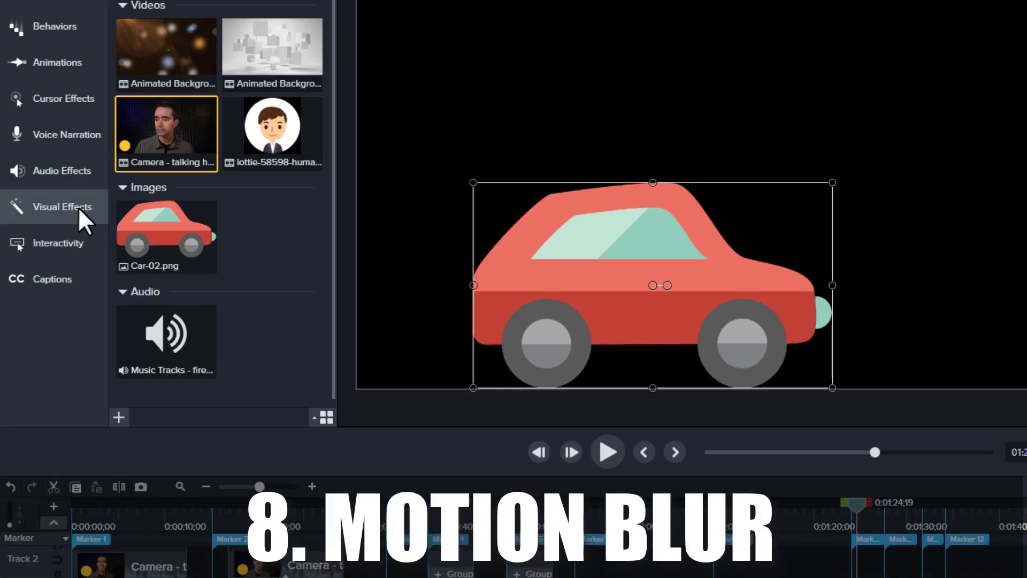
pyautogui.click(79, 207)
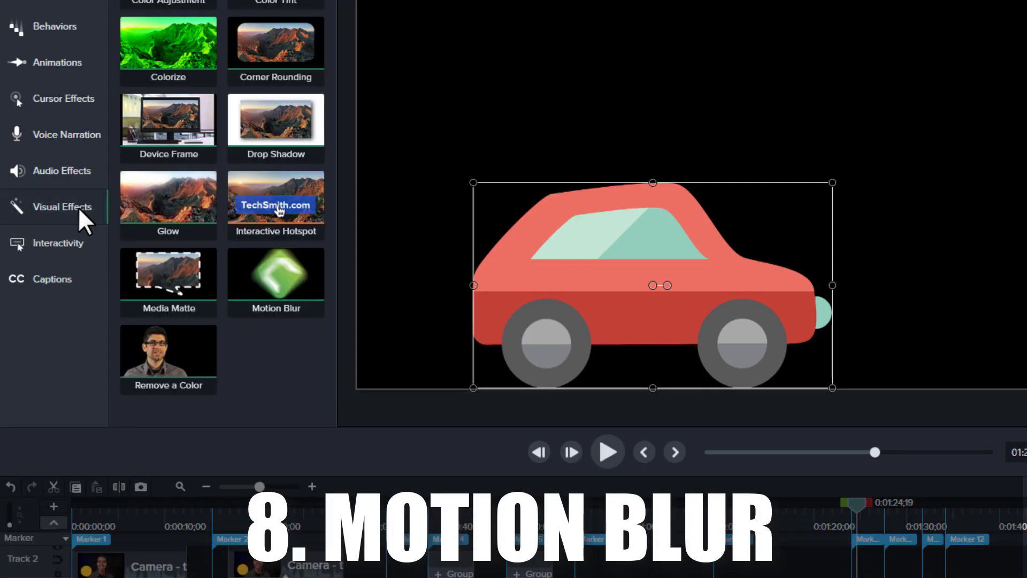
pyautogui.moveTo(283, 278); pyautogui.dragTo(610, 272)
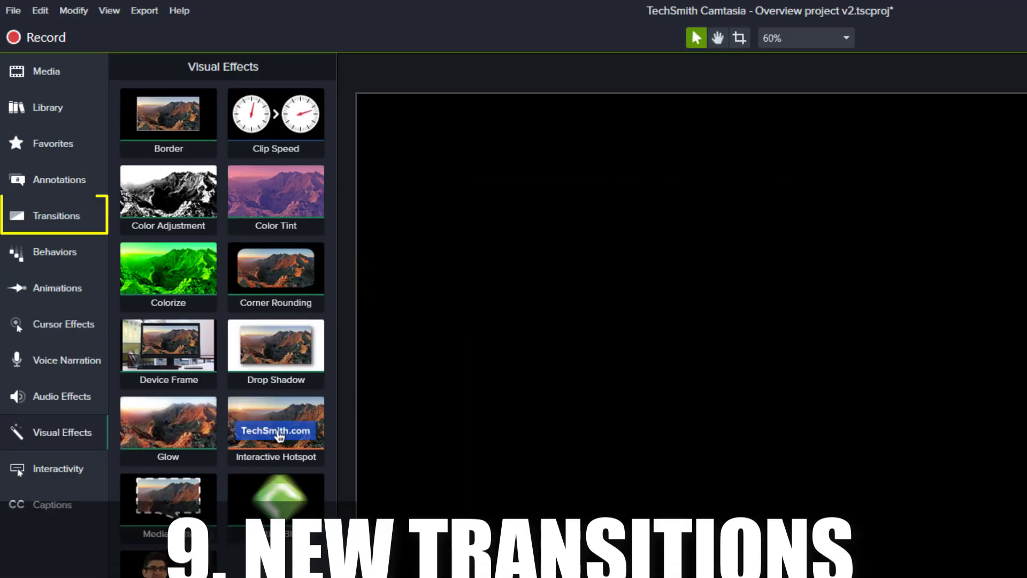
# Step: Disable the Marker 9 & 10 transitions and apply Corner Rounding to the floatingboxes clip
pyautogui.click(50, 217)
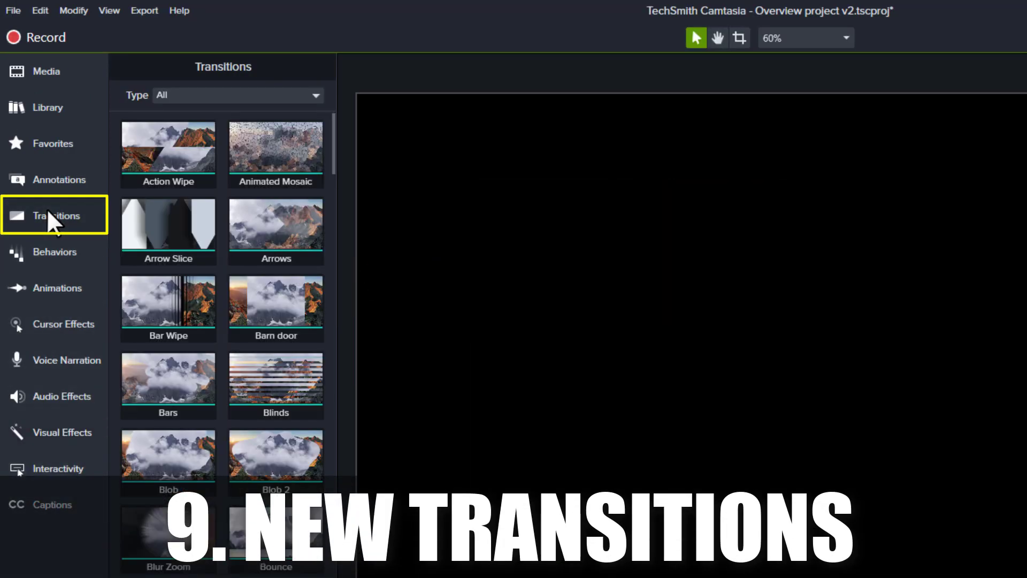
pyautogui.scroll(-3, 204, 306)
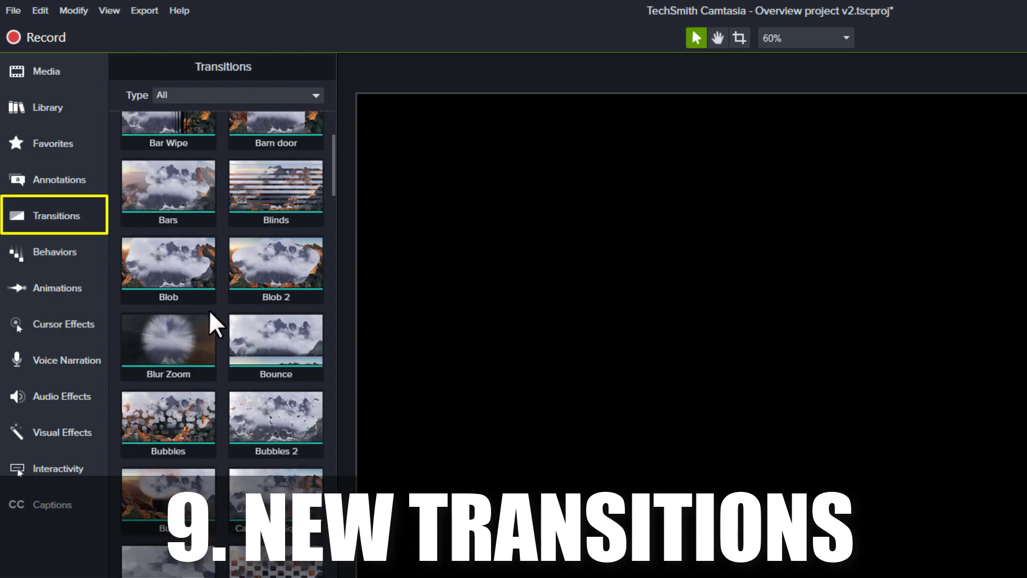
pyautogui.scroll(-1, 210, 313)
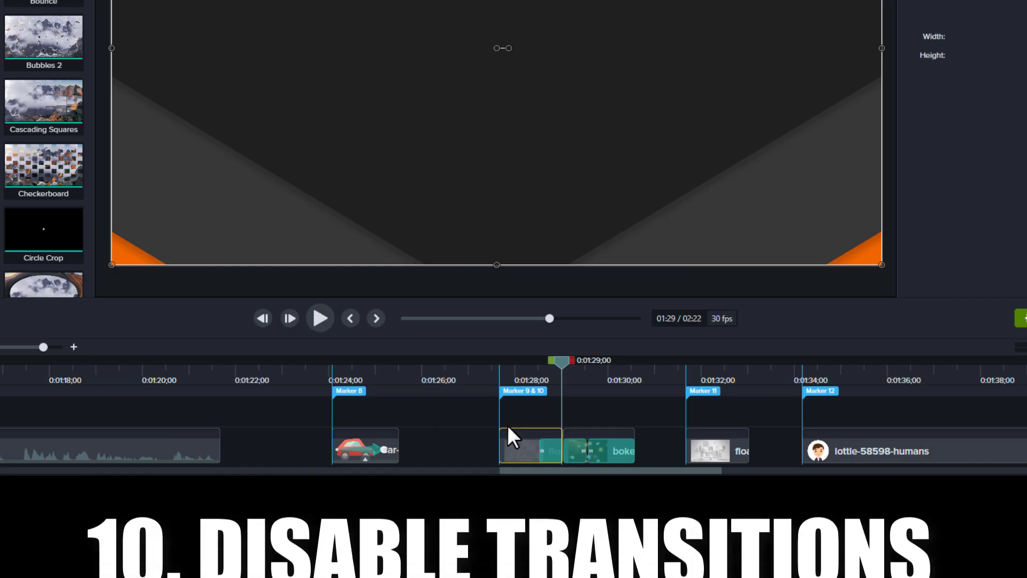
pyautogui.rightClick(554, 450)
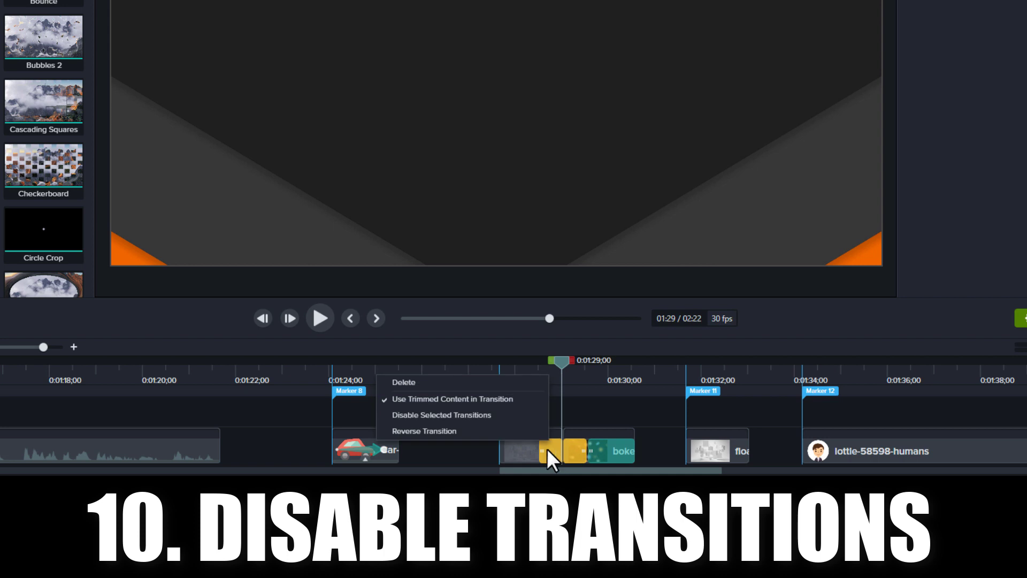
pyautogui.click(467, 417)
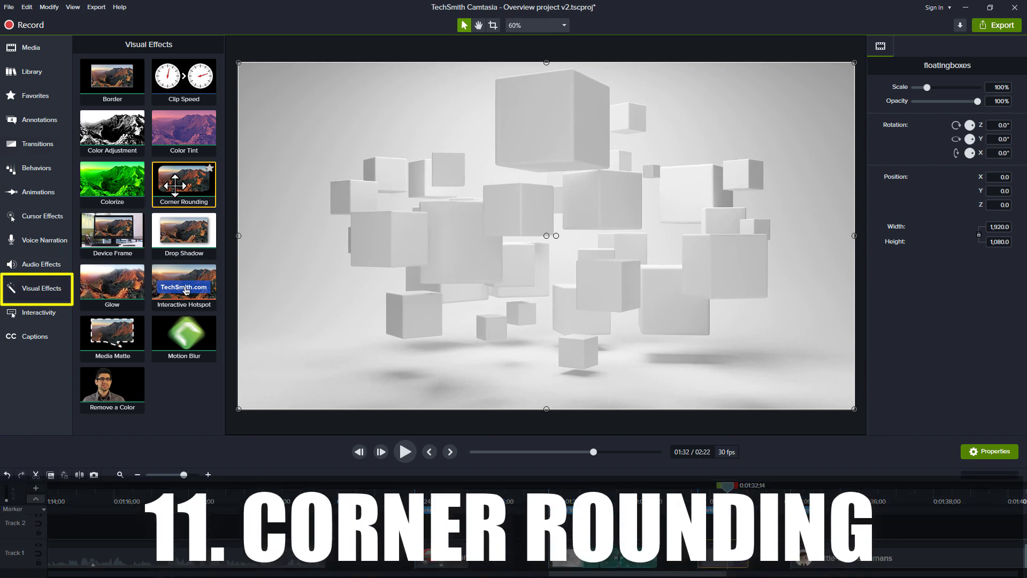
pyautogui.moveTo(174, 185); pyautogui.dragTo(518, 233)
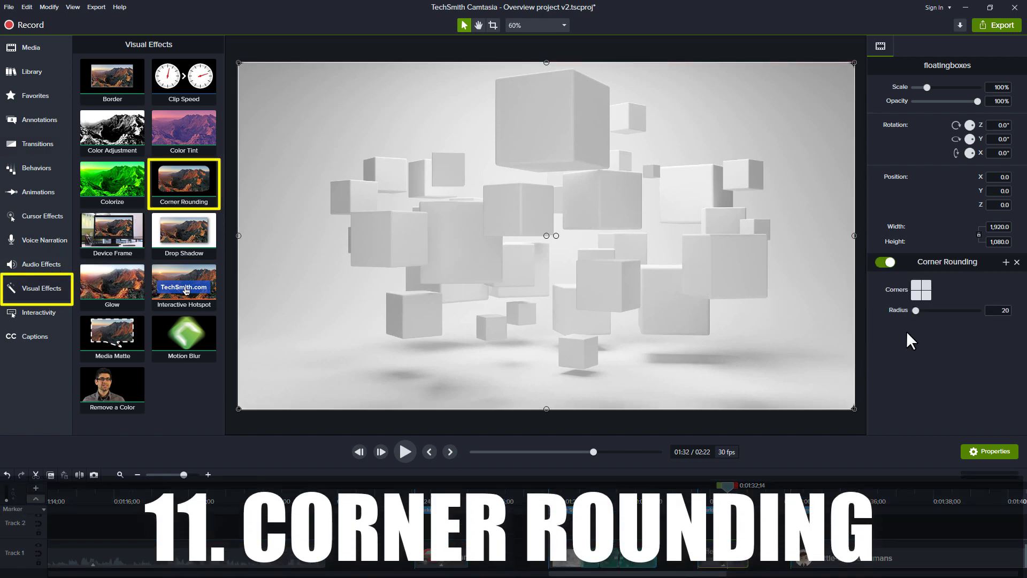
# Step: Adjust the floating boxes' corner radius, scale the Lottie clip to 1330.3%, and show the audio meter
pyautogui.moveTo(921, 310); pyautogui.dragTo(953, 311)
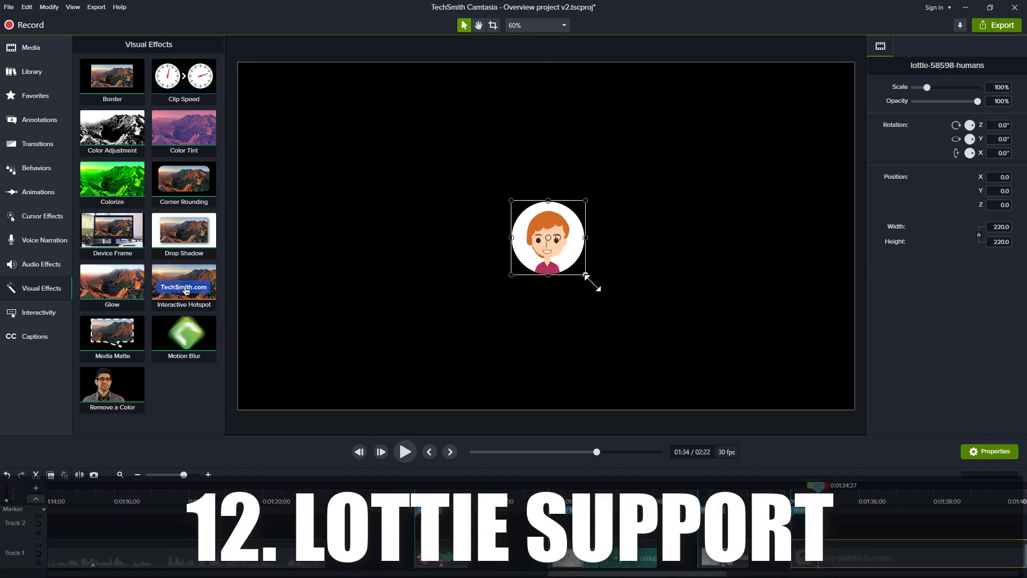
pyautogui.moveTo(592, 282); pyautogui.dragTo(868, 517)
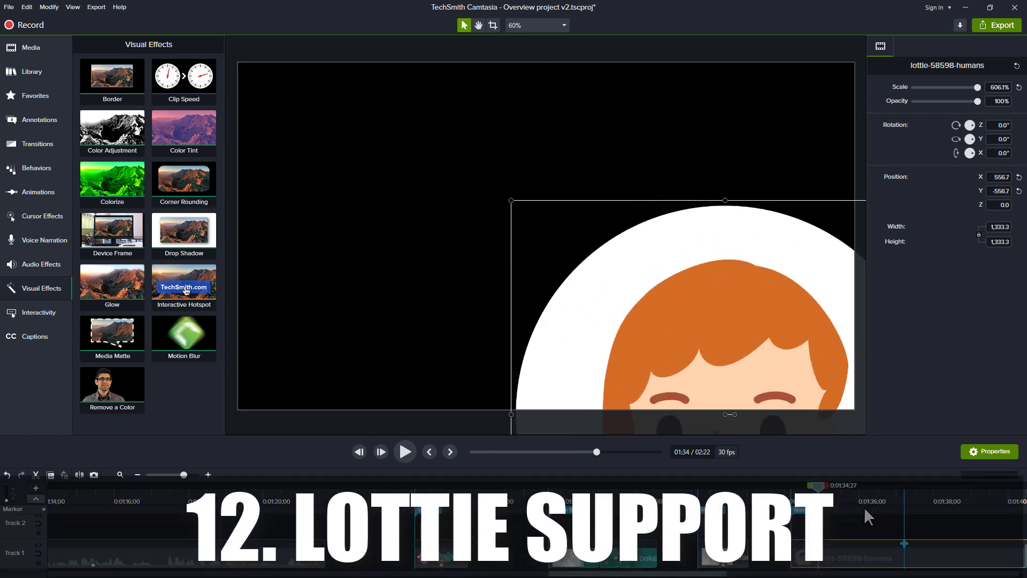
pyautogui.moveTo(508, 200); pyautogui.dragTo(4, 3)
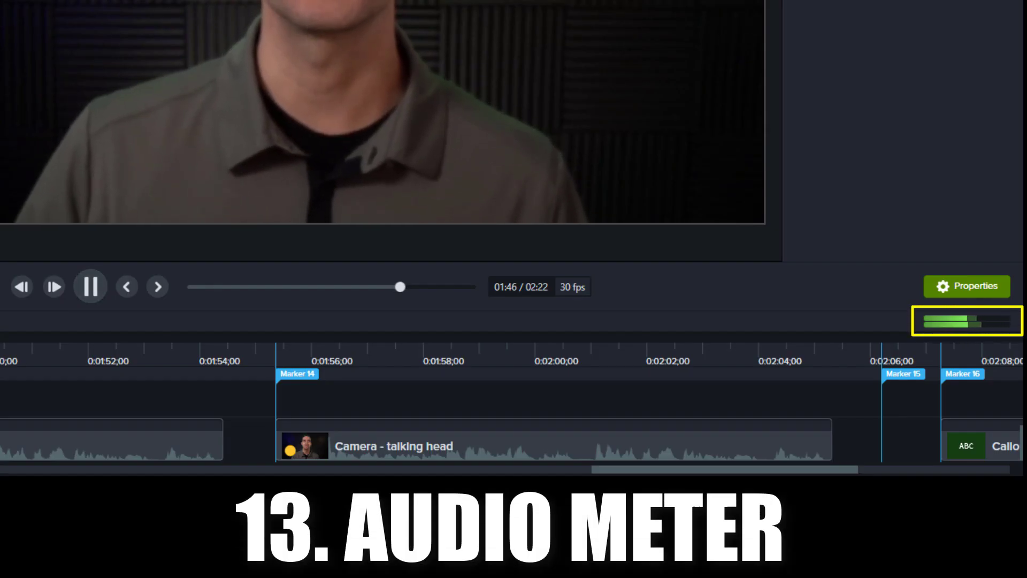
pyautogui.click(949, 323)
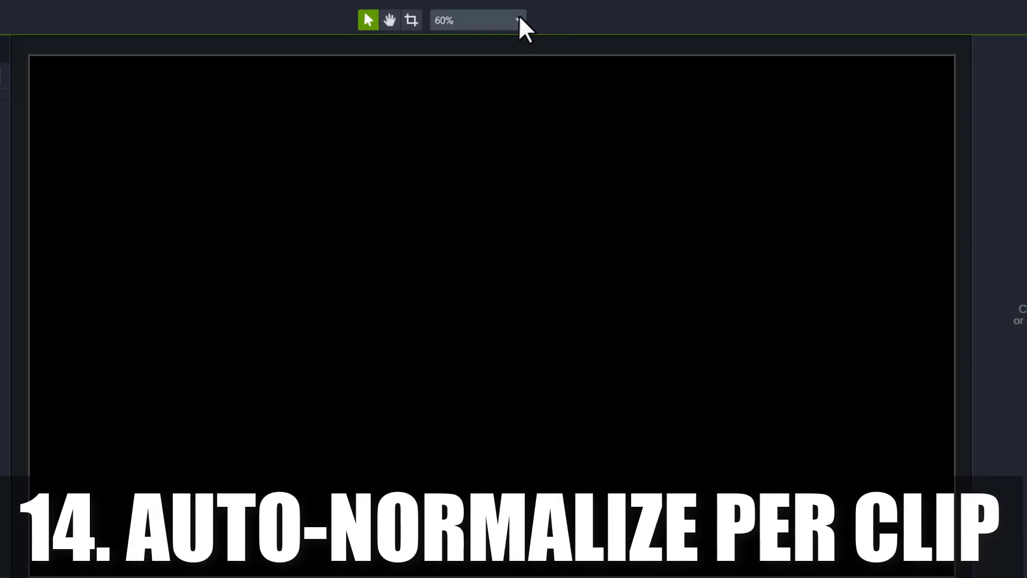
# Step: Turn on Auto-normalize loudness in Project Settings and widen the timeline track labels
pyautogui.click(517, 20)
pyautogui.click(448, 217)
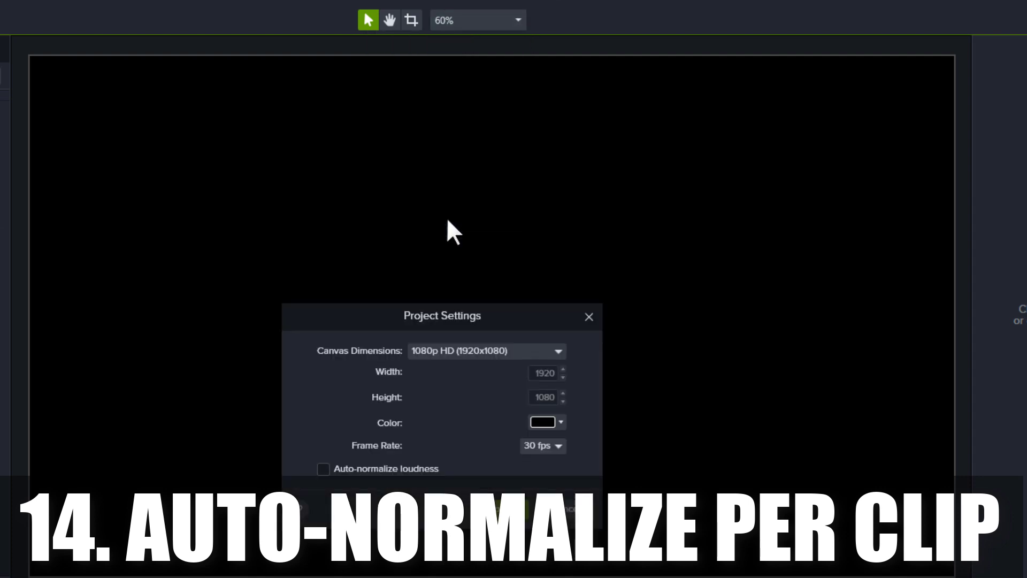
pyautogui.click(323, 469)
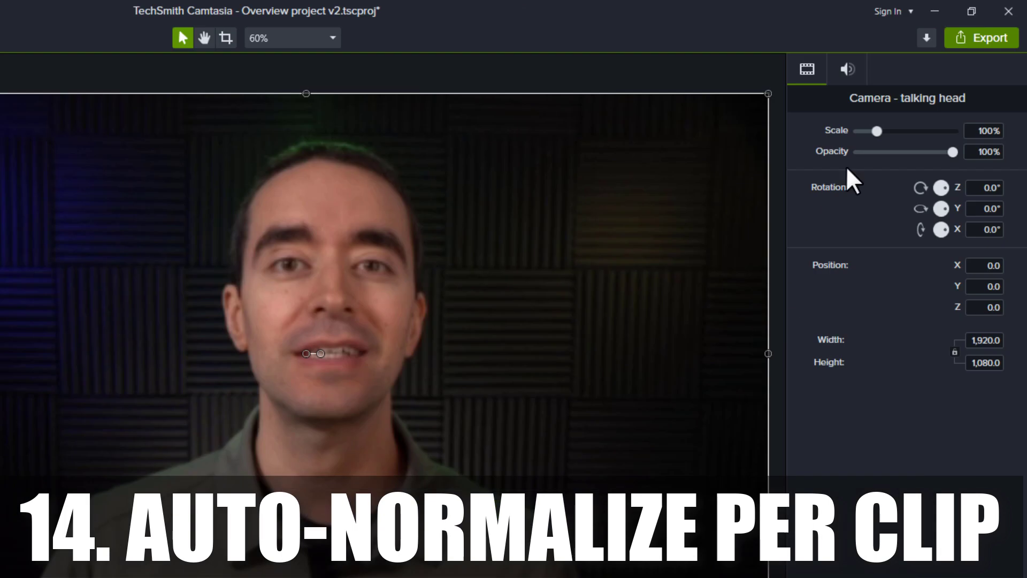
pyautogui.click(848, 70)
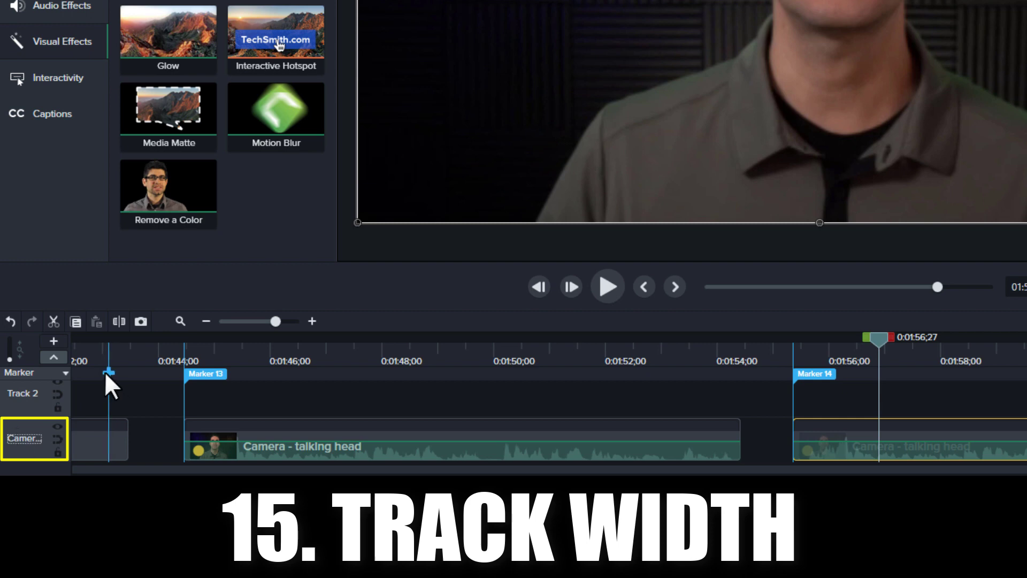
pyautogui.moveTo(67, 397); pyautogui.dragTo(114, 397)
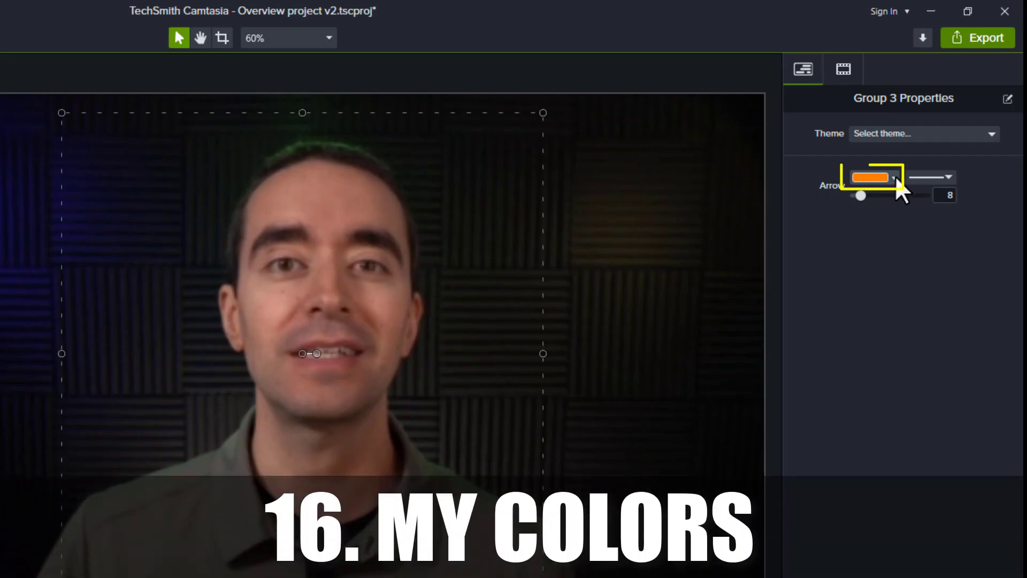
# Step: Save the arrow's orange and a yellow swatch to My Colors
pyautogui.click(895, 180)
pyautogui.click(805, 412)
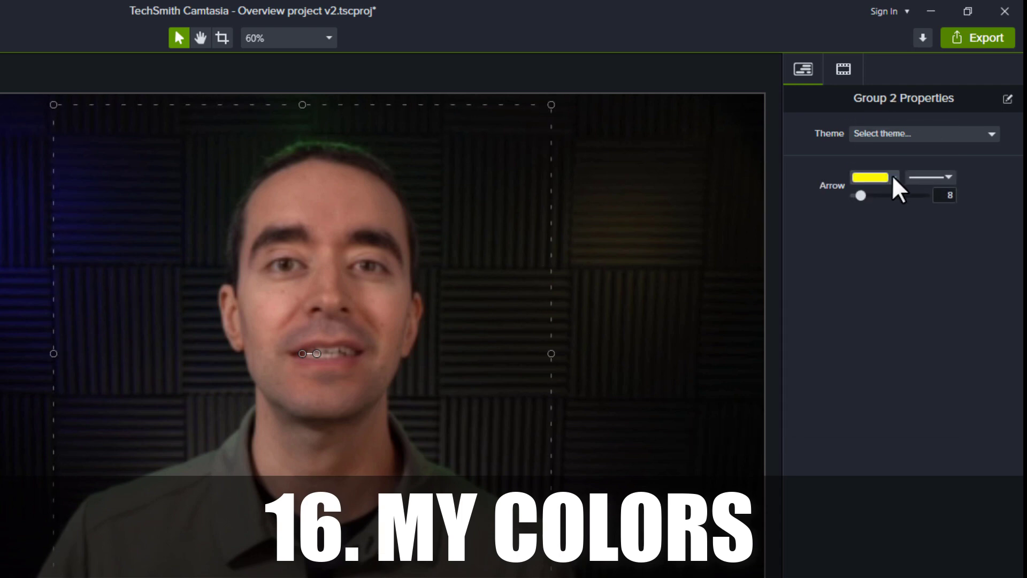
pyautogui.click(894, 180)
pyautogui.click(824, 413)
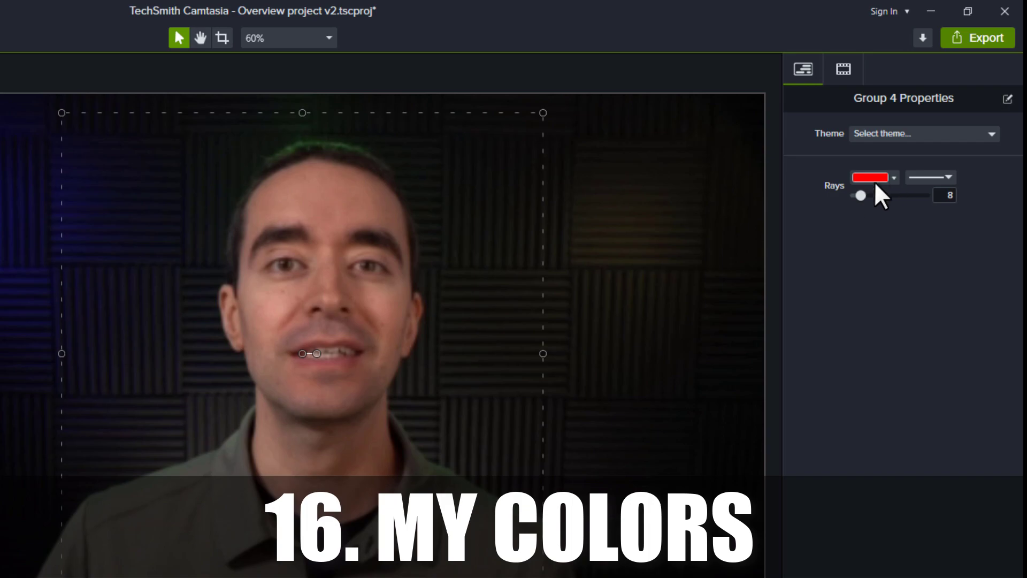
pyautogui.click(894, 178)
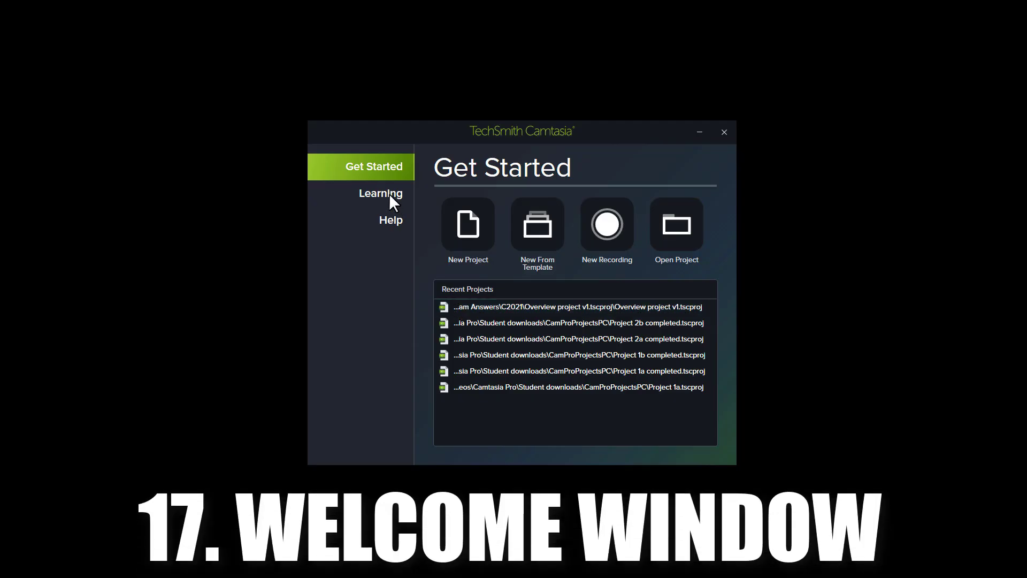
# Step: Scroll through the Welcome window's Learning page
pyautogui.click(389, 194)
pyautogui.scroll(-3, 471, 314)
pyautogui.scroll(-2, 473, 321)
pyautogui.scroll(5, 464, 320)
# Step: View the Welcome window's Help page, then bring up the Help menu in Untitled Project
pyautogui.click(385, 220)
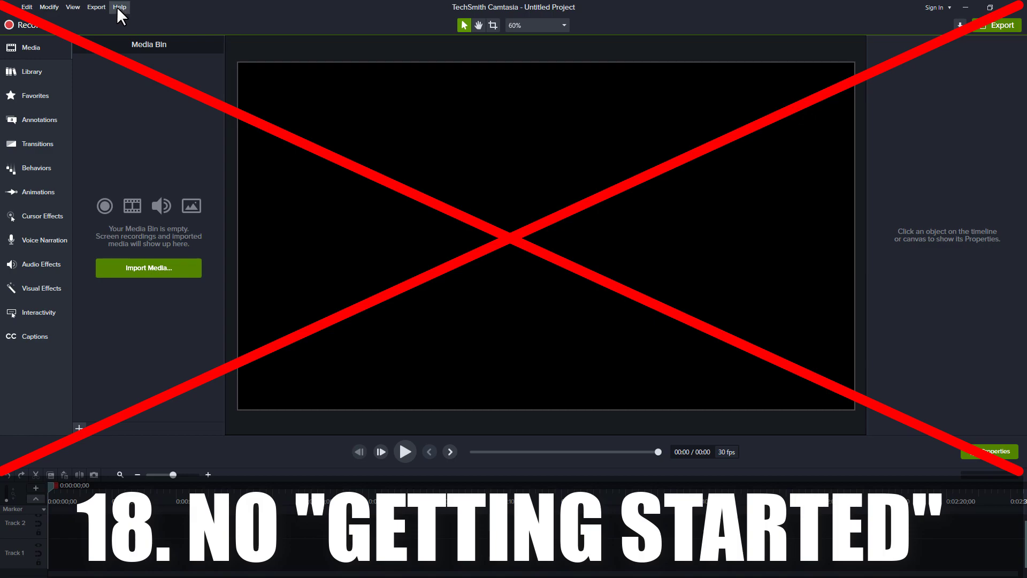
pyautogui.click(116, 7)
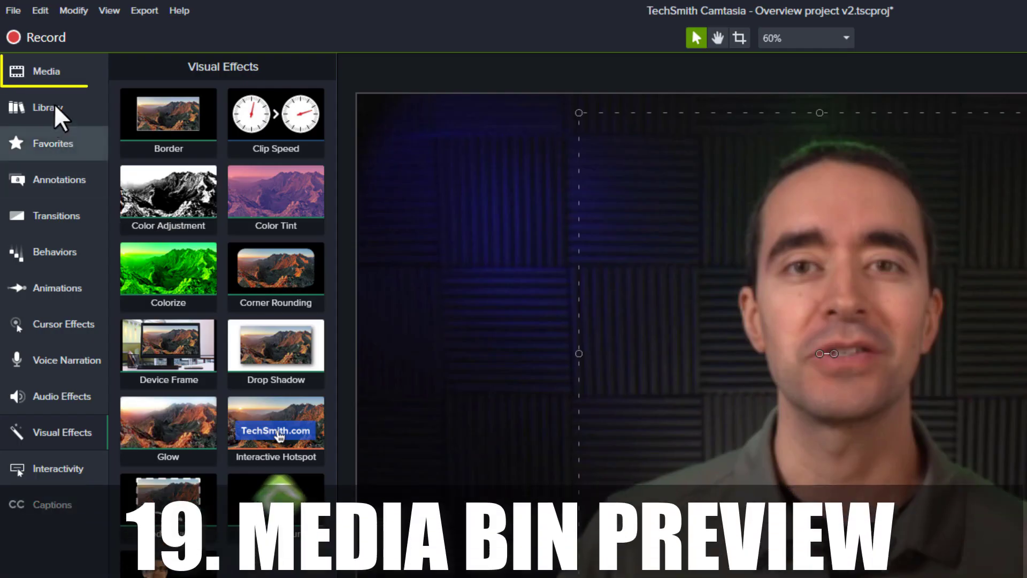
pyautogui.click(54, 72)
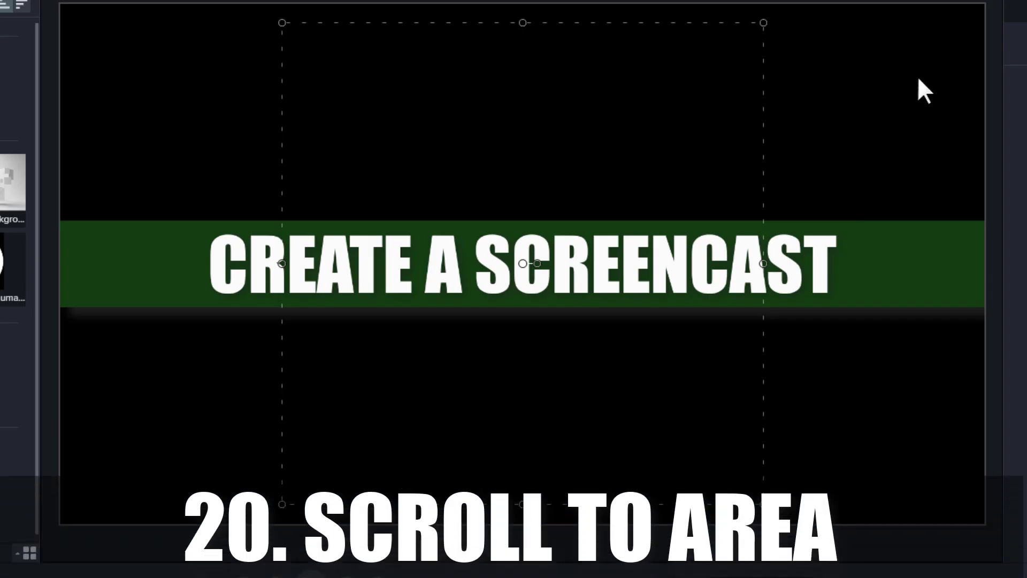
# Step: Ctrl-scroll to zoom the canvas in and out over the CREATE A SCREENCAST title and talking head
pyautogui.scroll(5, 947, 27)
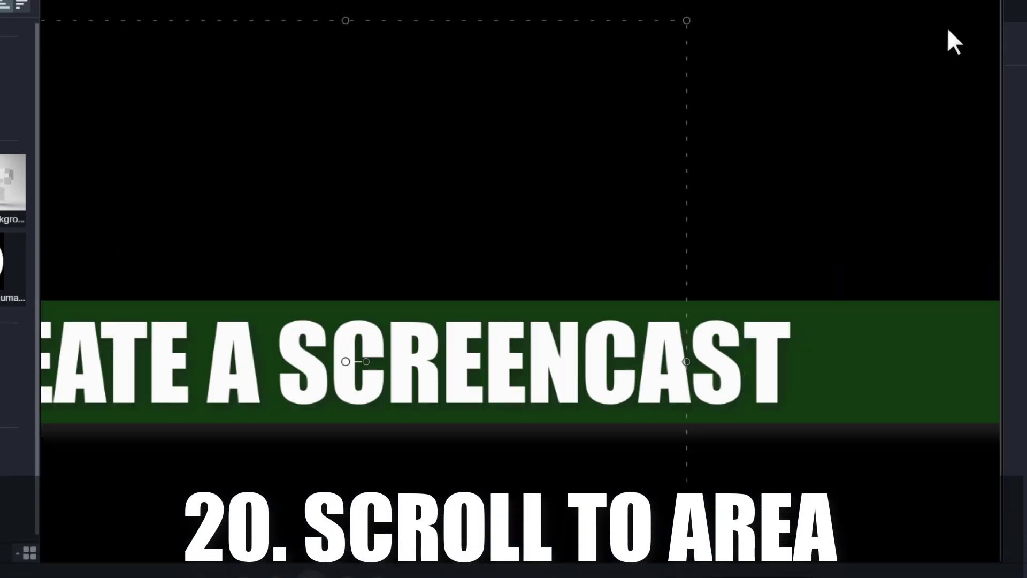
pyautogui.scroll(-5, 952, 42)
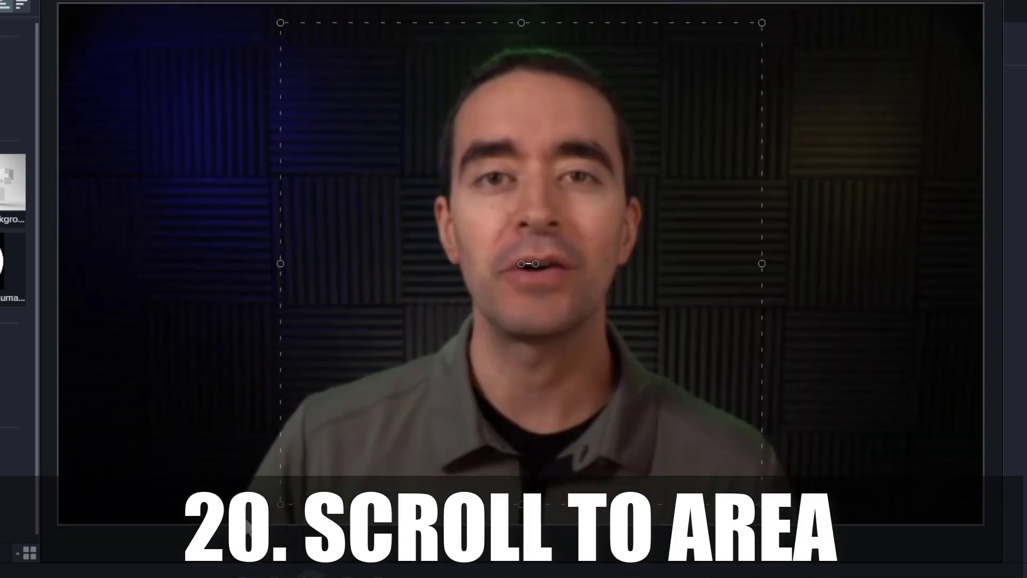
pyautogui.scroll(5, 695, 321)
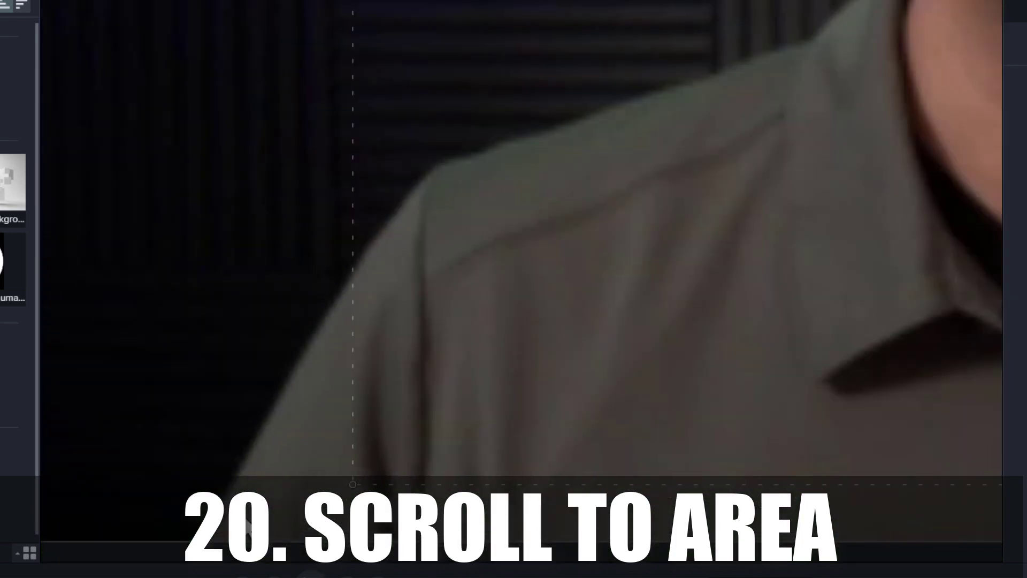
pyautogui.scroll(-4, 696, 321)
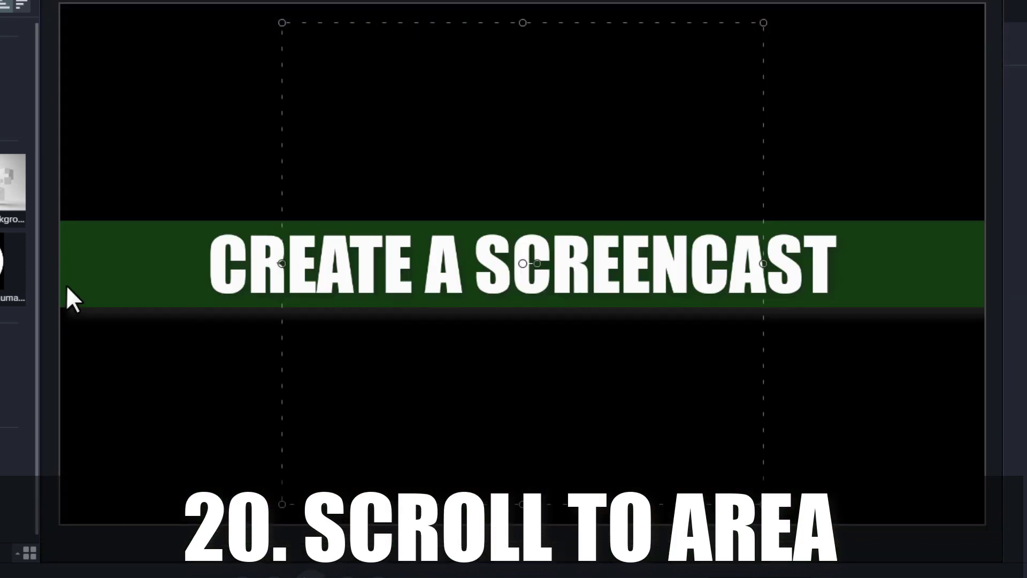
pyautogui.scroll(5, 106, 278)
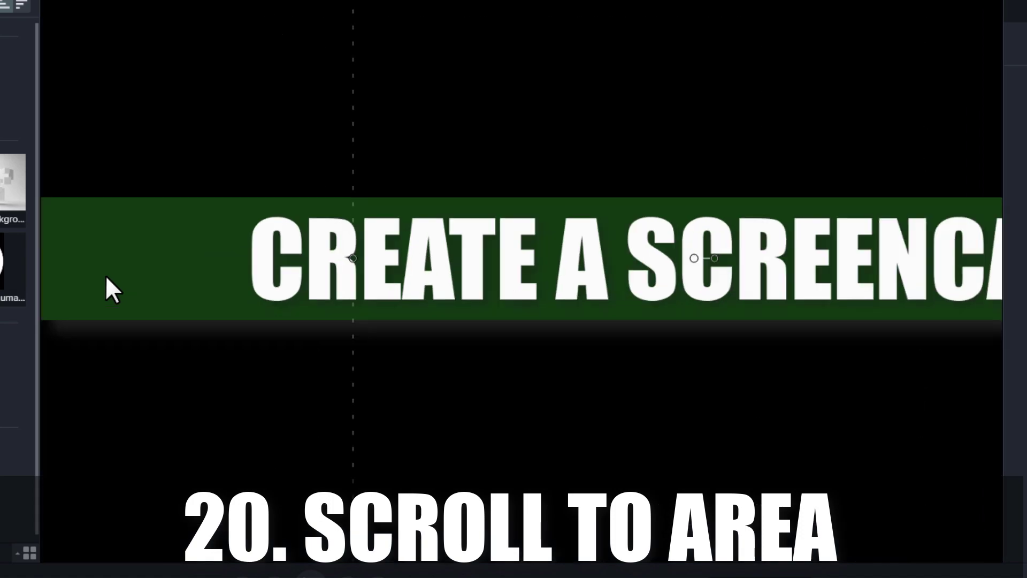
pyautogui.scroll(-2, 105, 278)
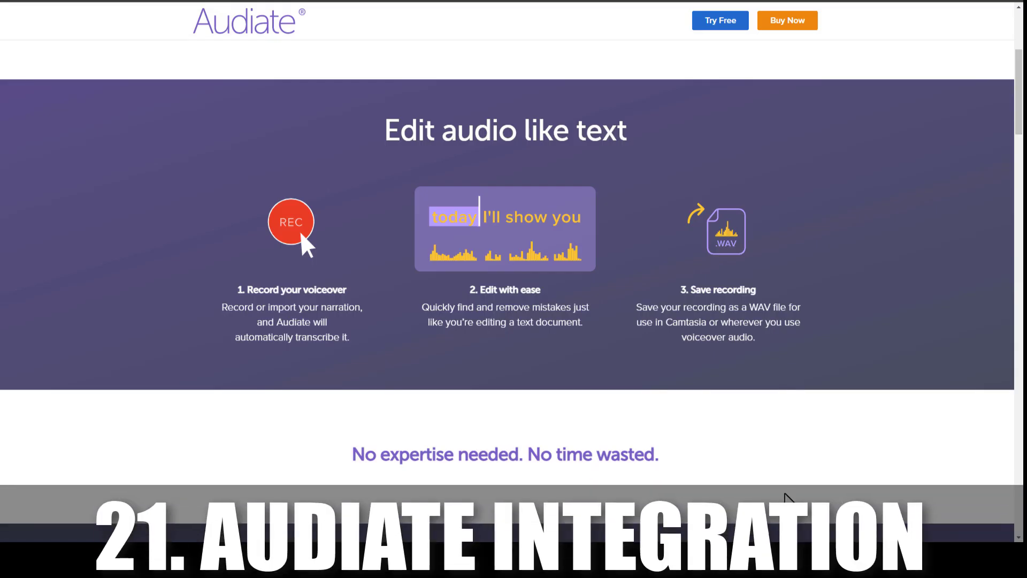
pyautogui.scroll(-8, 787, 498)
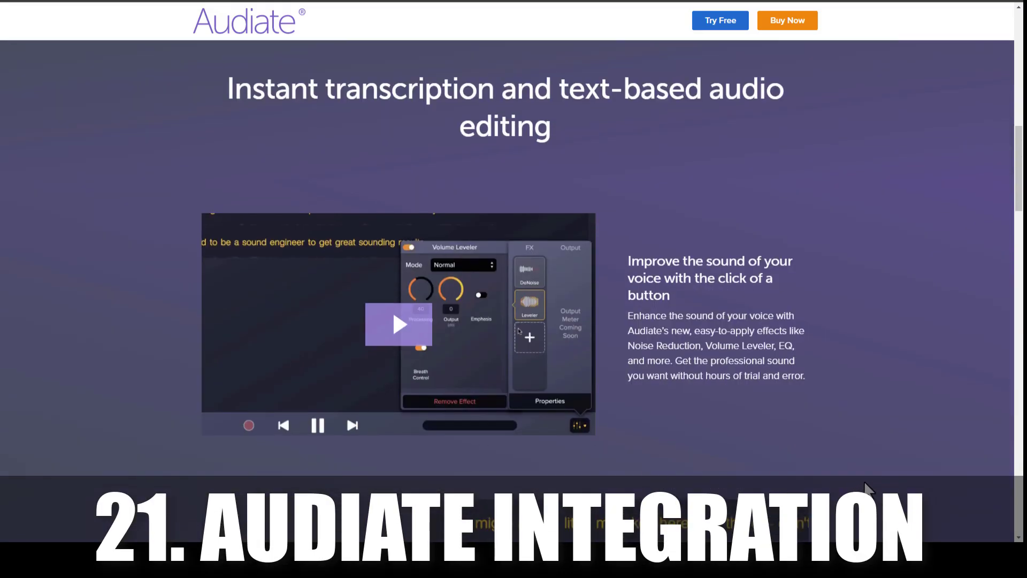
# Step: Scroll the Audiate product page down to the Perfect your recording section
pyautogui.scroll(-9, 807, 495)
pyautogui.scroll(2, 835, 491)
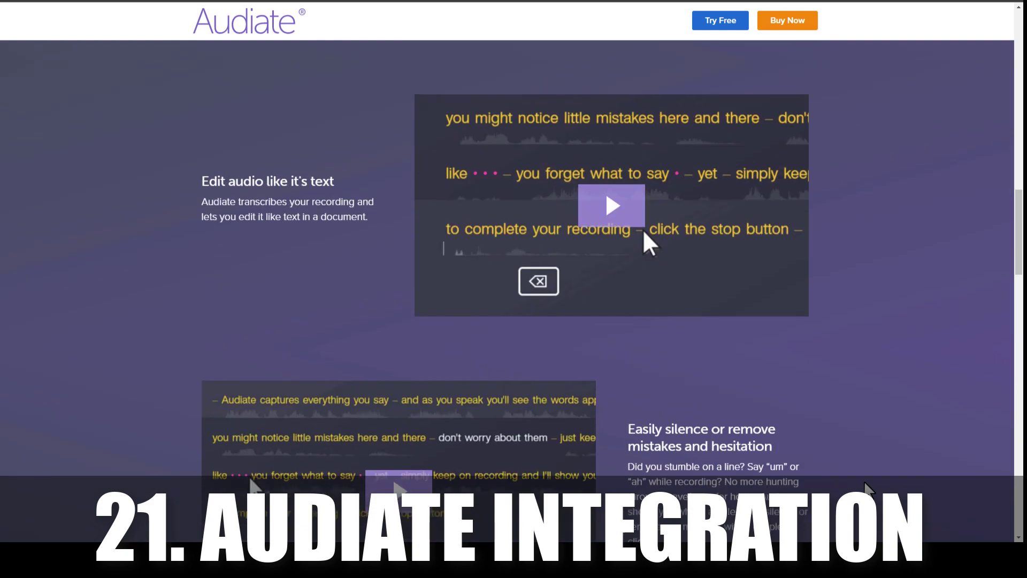
pyautogui.scroll(-10, 865, 488)
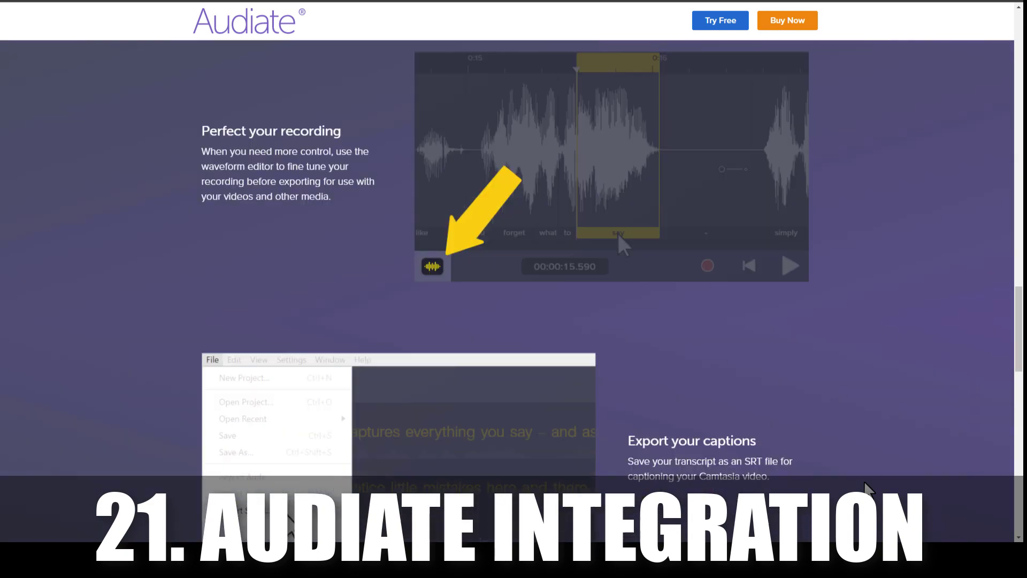
pyautogui.scroll(-3, 867, 487)
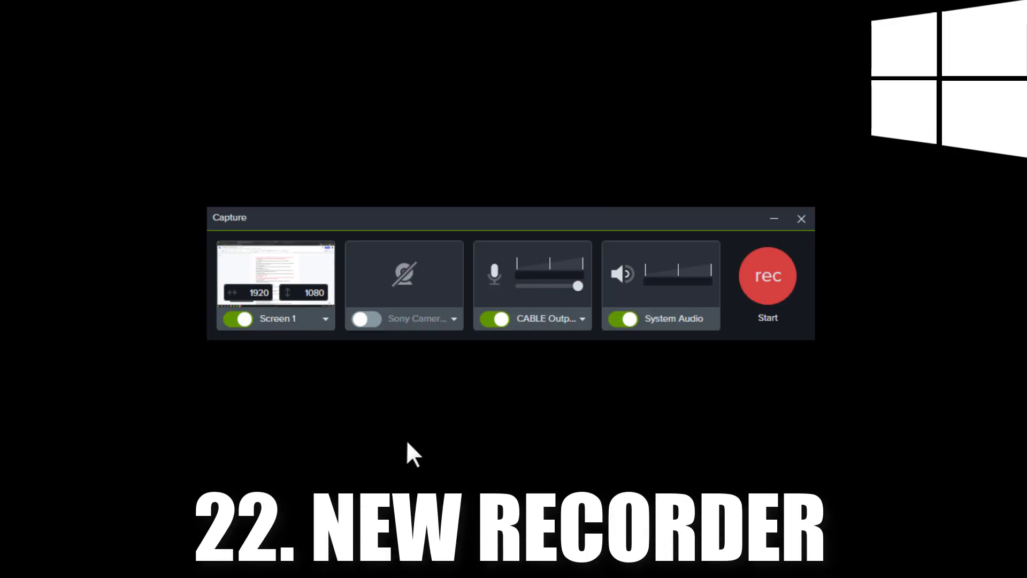
# Step: Turn off microphone and System Audio capture, keeping Screen 1 as the recording area
pyautogui.click(487, 318)
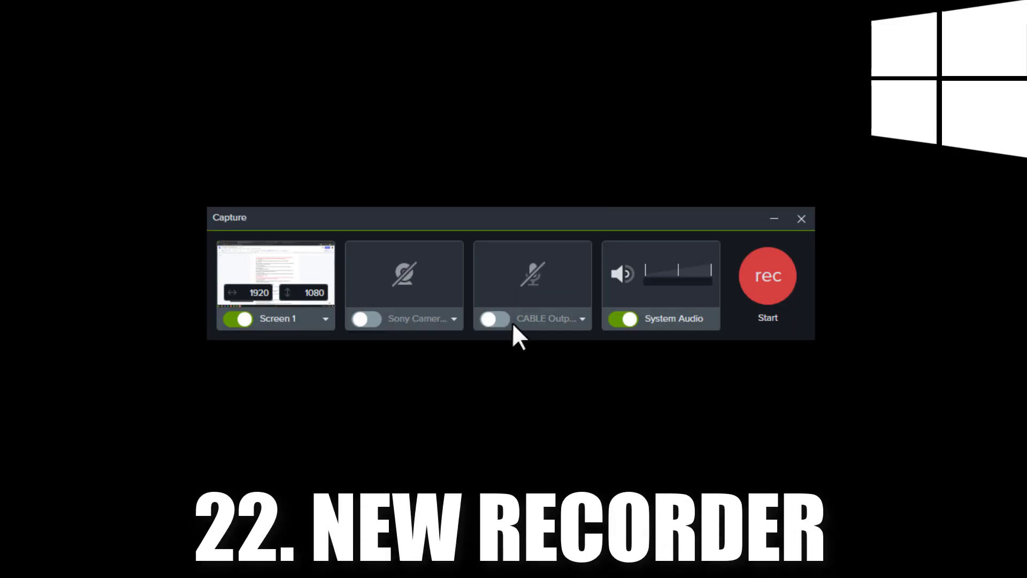
pyautogui.click(620, 318)
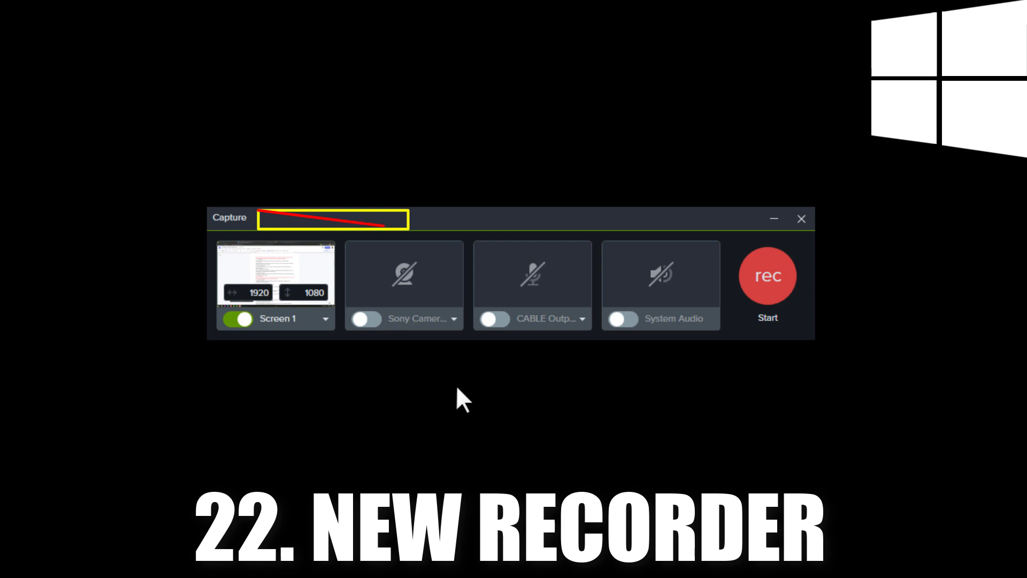
pyautogui.click(323, 319)
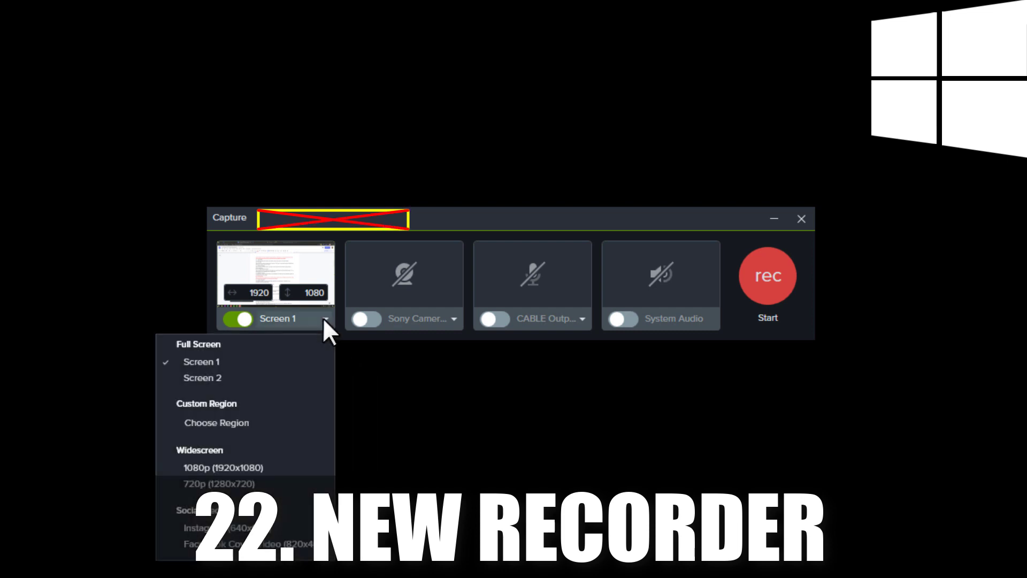
pyautogui.click(324, 319)
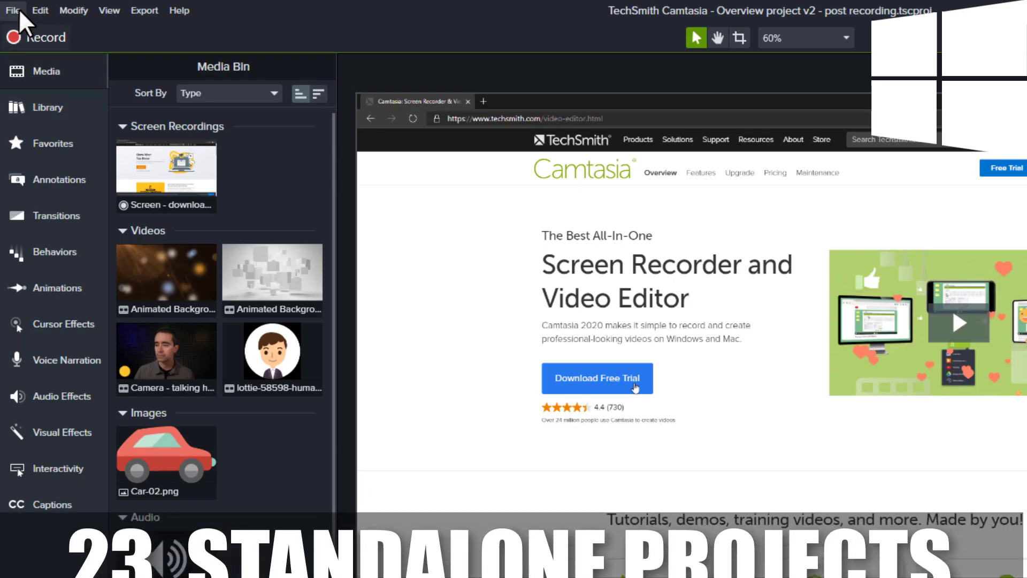
# Step: Save the project as standalone 'Overview project v3 - post recording'
pyautogui.click(13, 10)
pyautogui.click(45, 127)
pyautogui.click(474, 404)
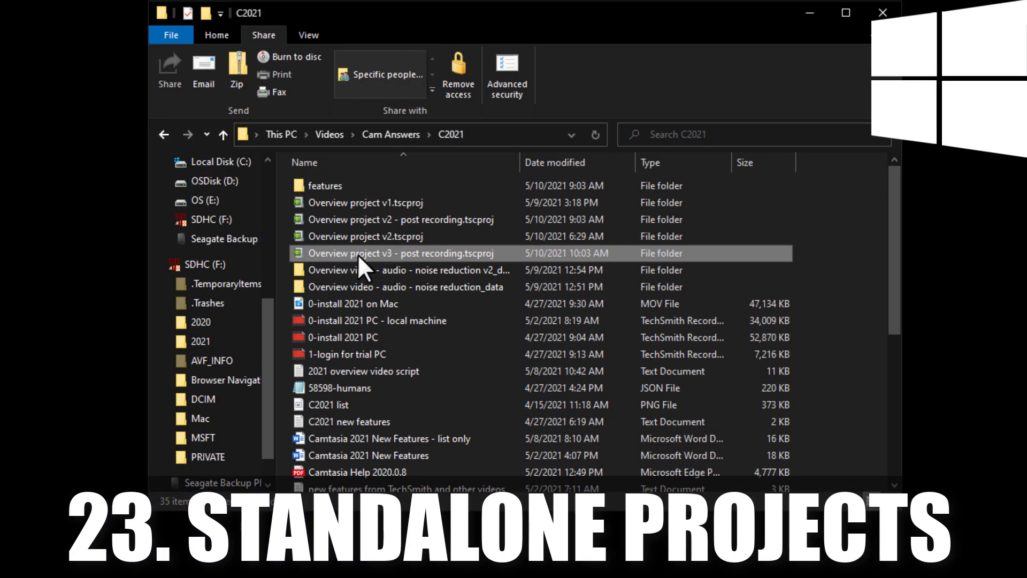
# Step: Open the Overview project v3 - post recording.tscproj folder, then open the Full-screen title group in its own tab
pyautogui.doubleClick(358, 255)
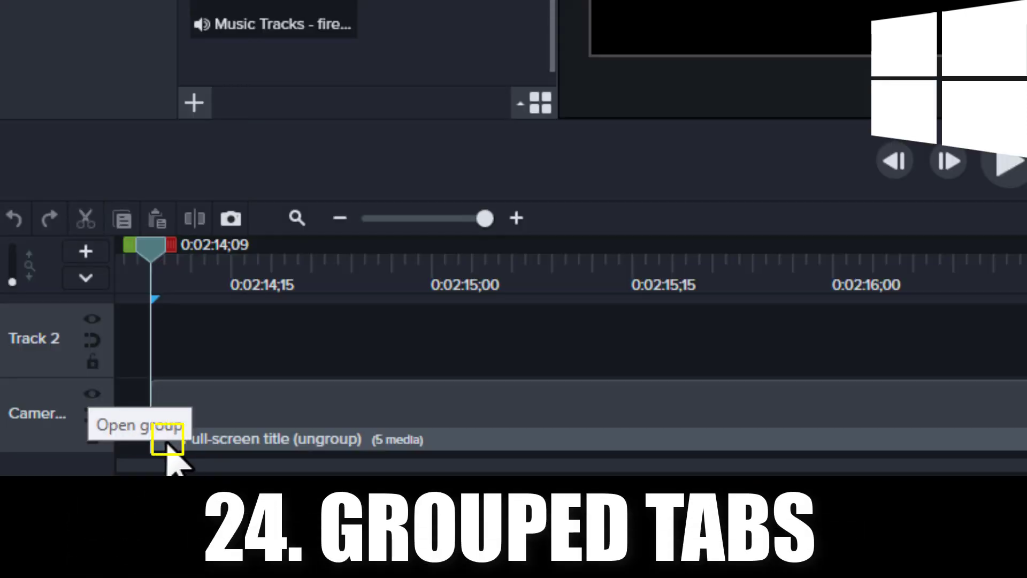
pyautogui.click(167, 444)
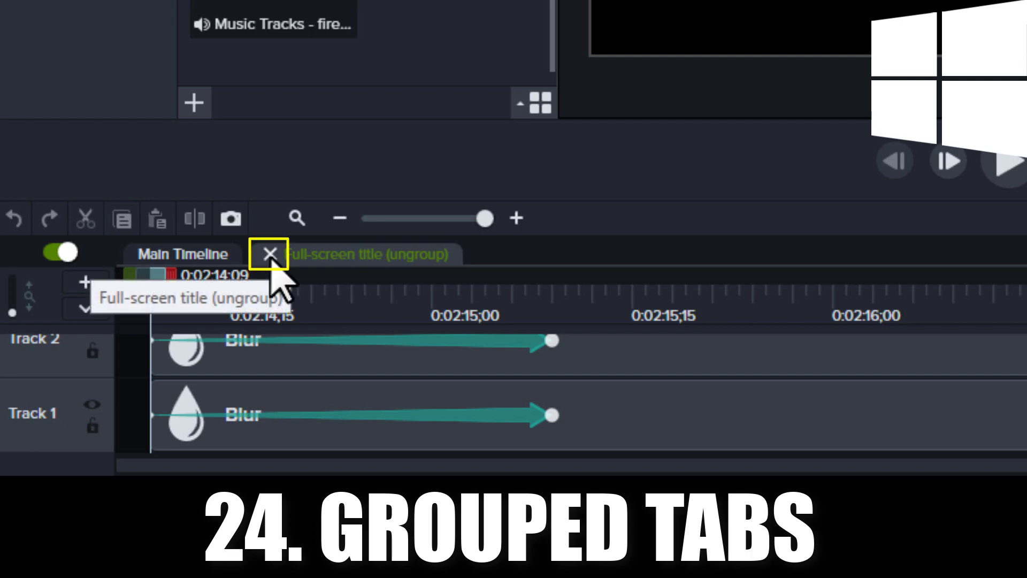
# Step: Add a Color LUT effect to the camera clip set to FTF-BASE-LUT, then scrub ahead to preview
pyautogui.click(176, 254)
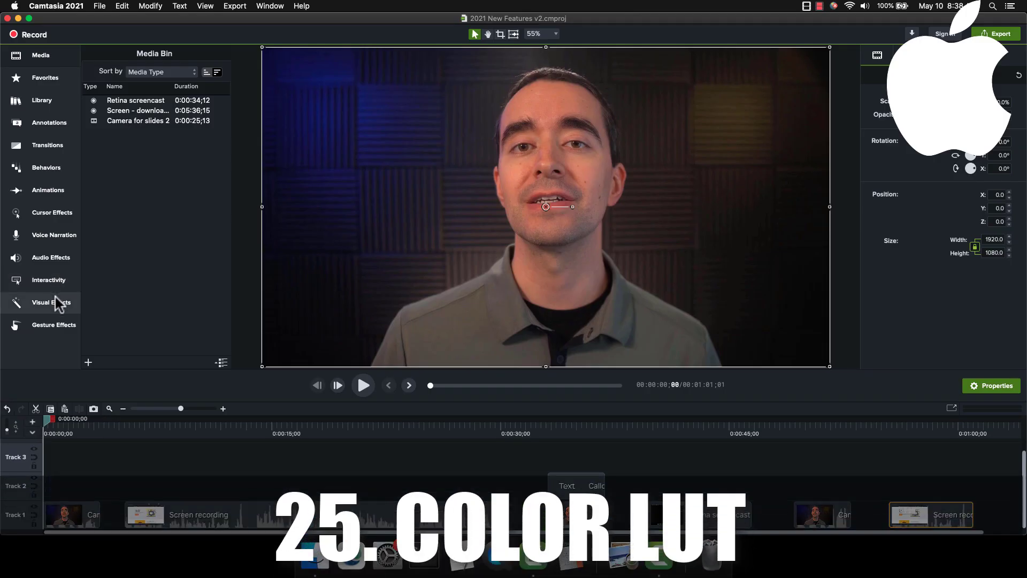
pyautogui.click(56, 303)
pyautogui.moveTo(115, 151); pyautogui.dragTo(527, 188)
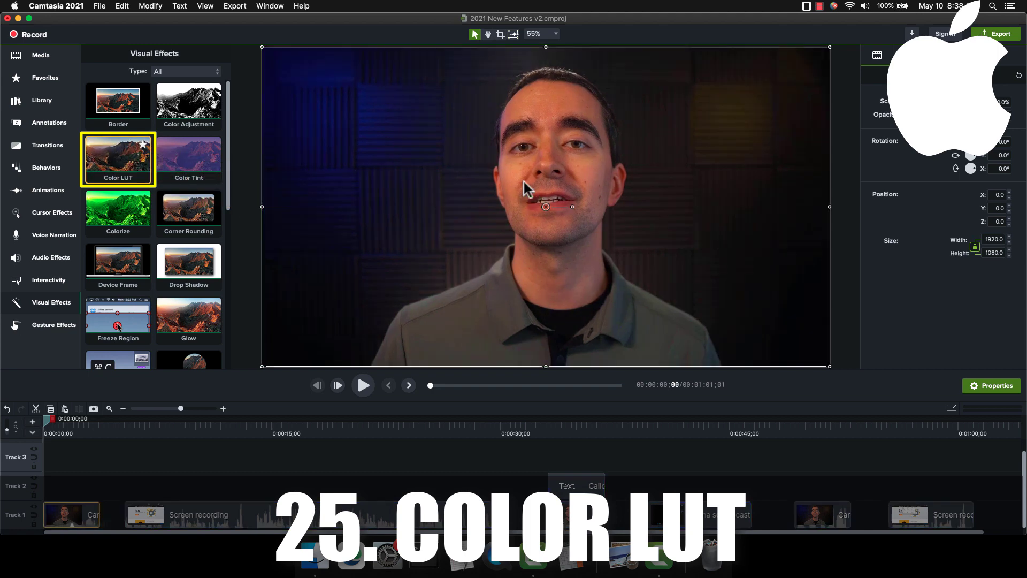
pyautogui.click(952, 293)
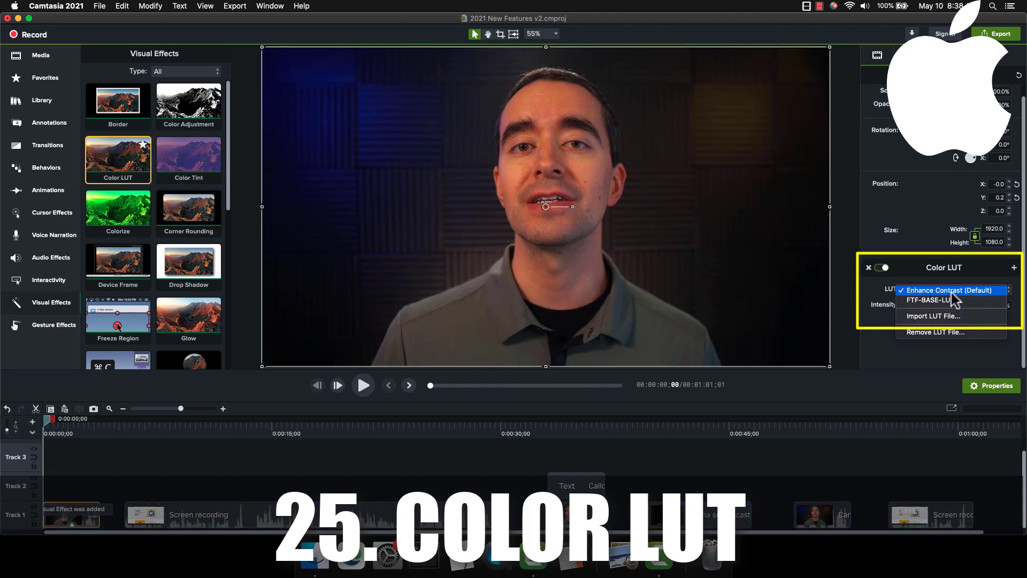
pyautogui.click(951, 300)
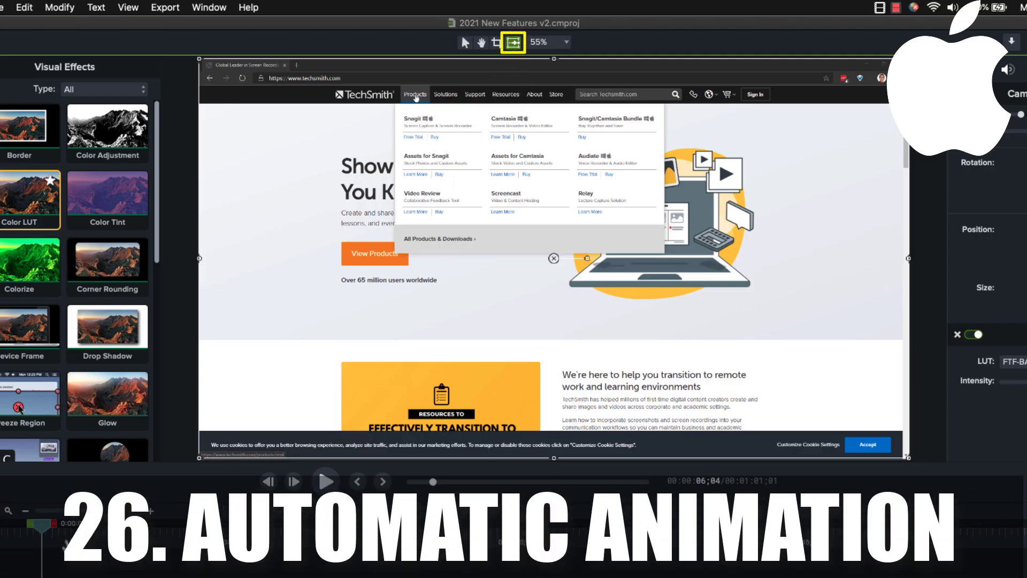
pyautogui.moveTo(42, 524); pyautogui.dragTo(55, 530)
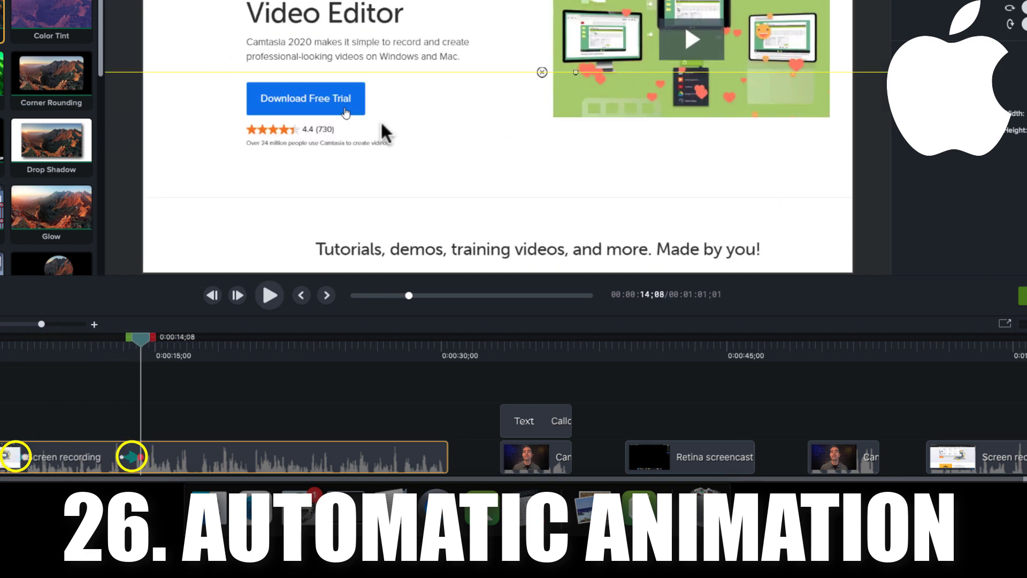
# Step: Move the Text callout to Track 3 and make two stacked copies of it
pyautogui.moveTo(140, 338); pyautogui.dragTo(256, 338)
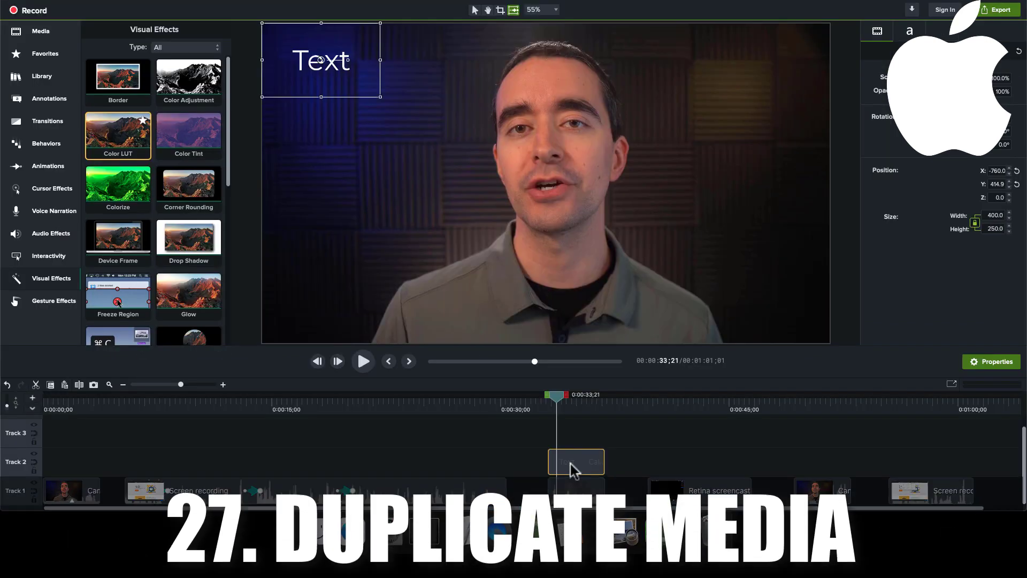
pyautogui.moveTo(573, 470); pyautogui.dragTo(549, 381)
pyautogui.moveTo(318, 76); pyautogui.dragTo(310, 288)
pyautogui.press('super+d')
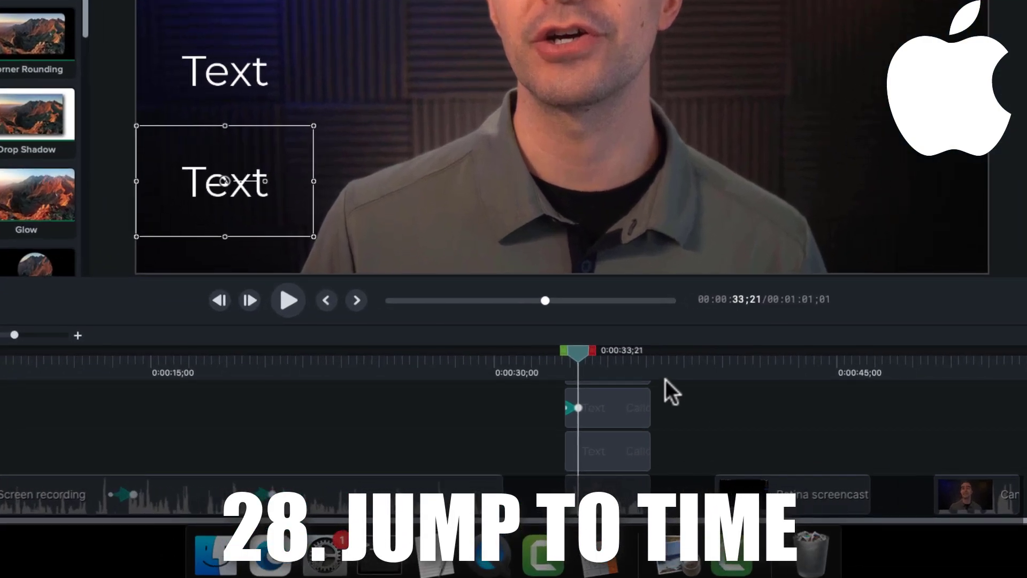
# Step: Jump playback to 0:00:12;00 by entering 12;00 in the time readout
pyautogui.click(756, 302)
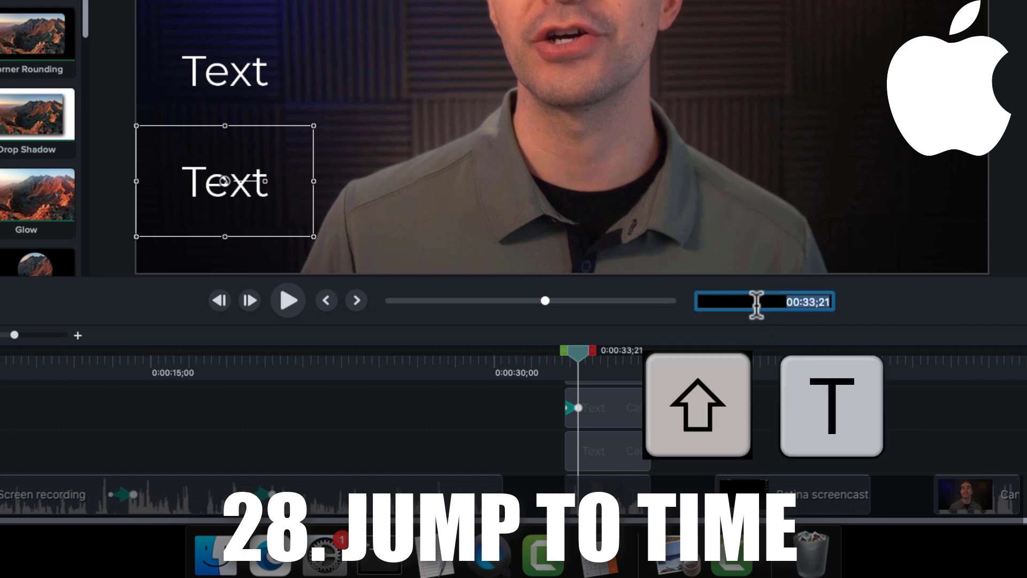
pyautogui.write('12')
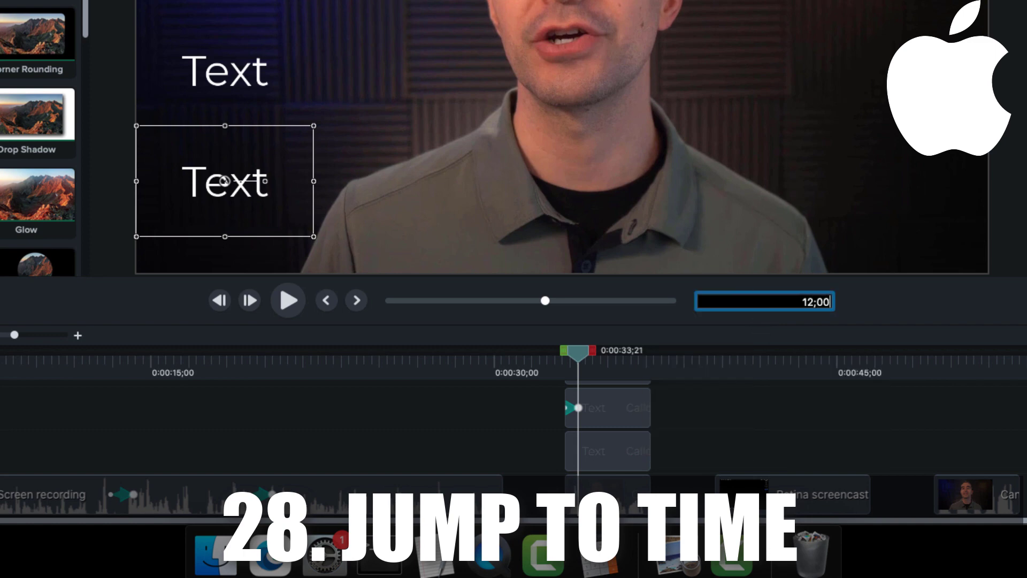
pyautogui.write(';00')
pyautogui.press('Return')
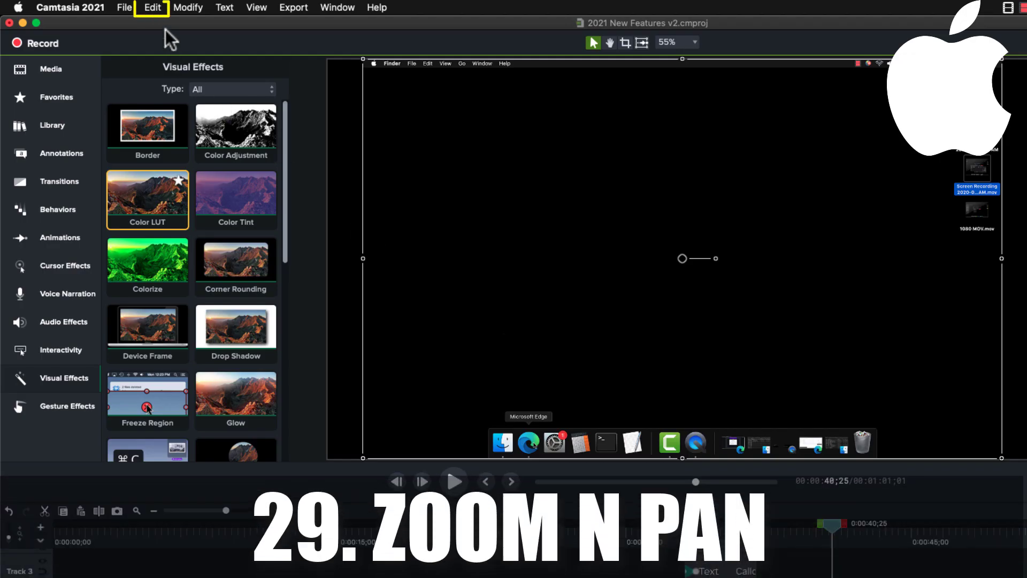
# Step: Use Zoom-n-Pan to zoom the screen recording to about 98.6% and reframe it up-left
pyautogui.click(154, 8)
pyautogui.click(182, 175)
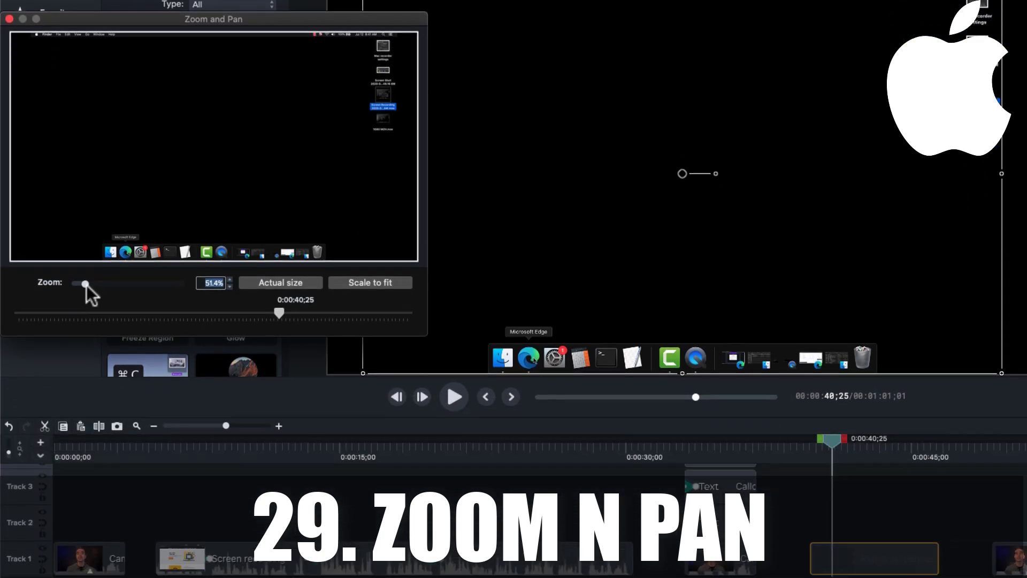
pyautogui.moveTo(86, 285); pyautogui.dragTo(97, 274)
pyautogui.moveTo(180, 209); pyautogui.dragTo(151, 229)
pyautogui.moveTo(832, 429); pyautogui.dragTo(922, 440)
pyautogui.moveTo(227, 196); pyautogui.dragTo(156, 86)
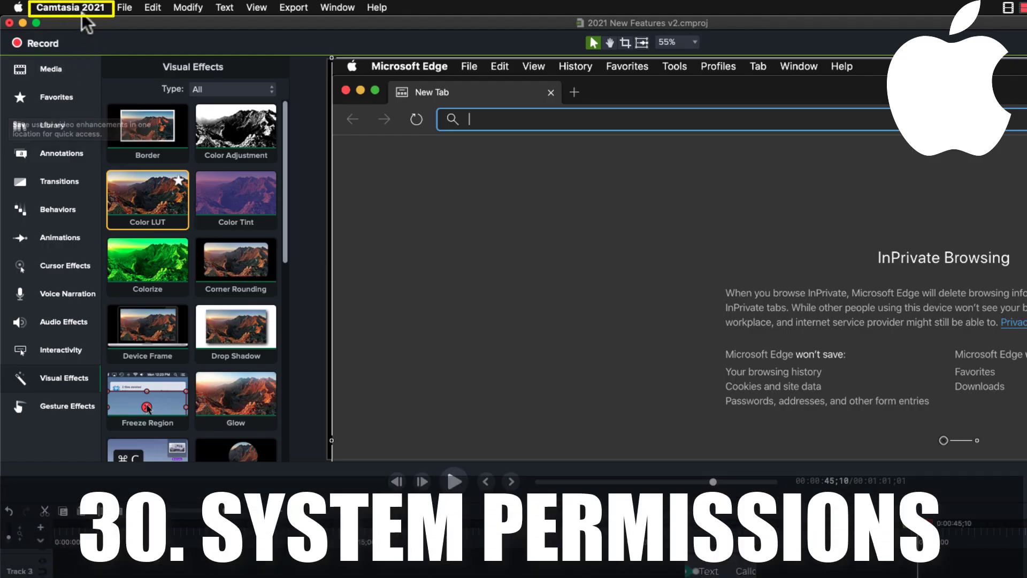
# Step: In Preferences, review Camtasia's system permissions and enable Split animations on the Timeline tab
pyautogui.click(83, 11)
pyautogui.click(75, 82)
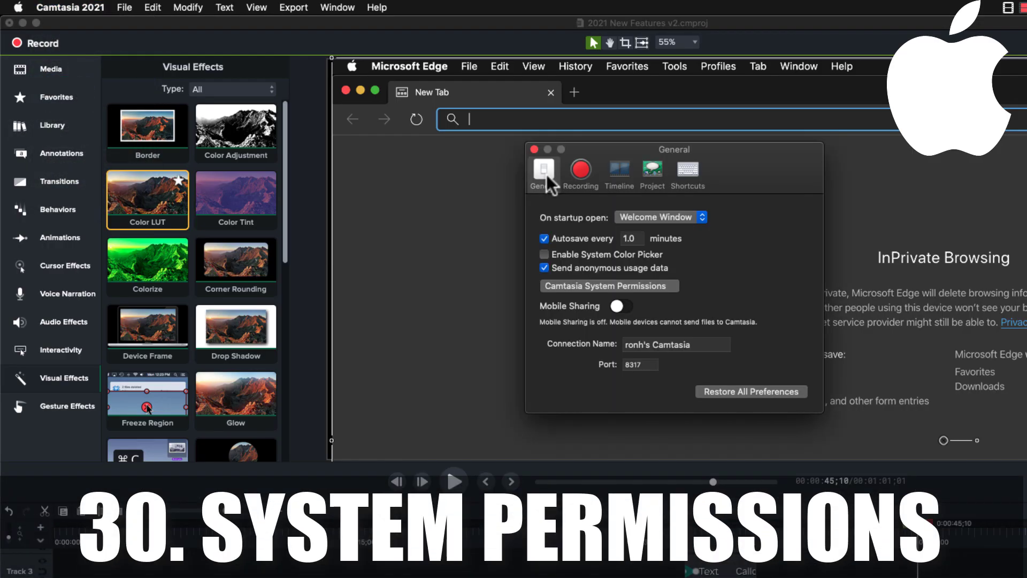
pyautogui.click(574, 286)
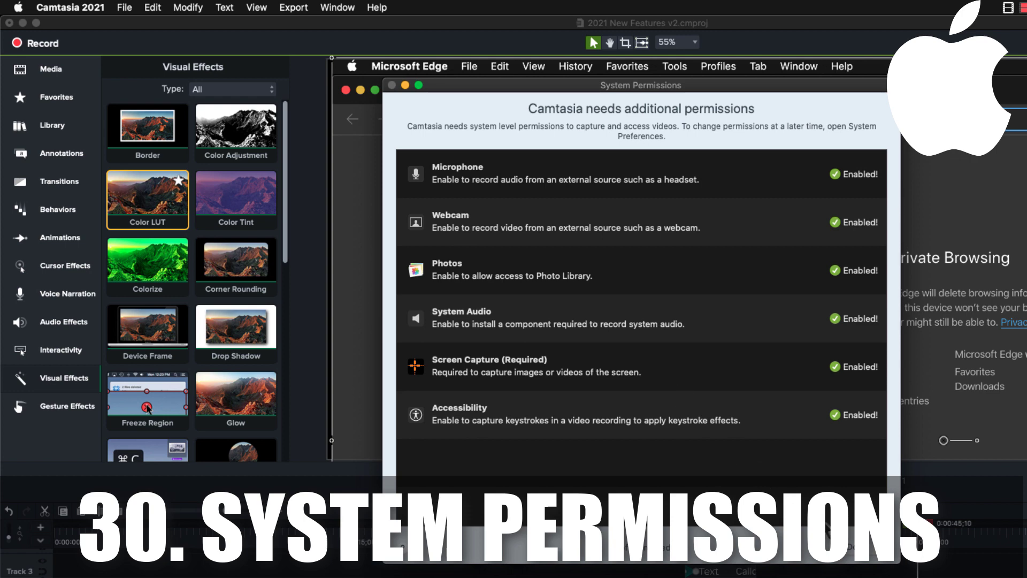
pyautogui.click(392, 87)
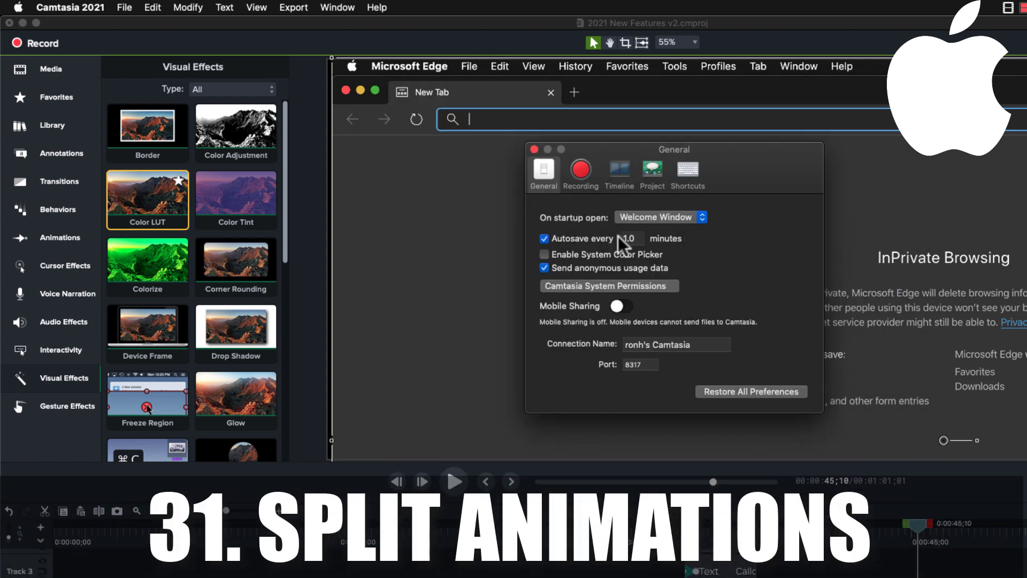
pyautogui.click(614, 172)
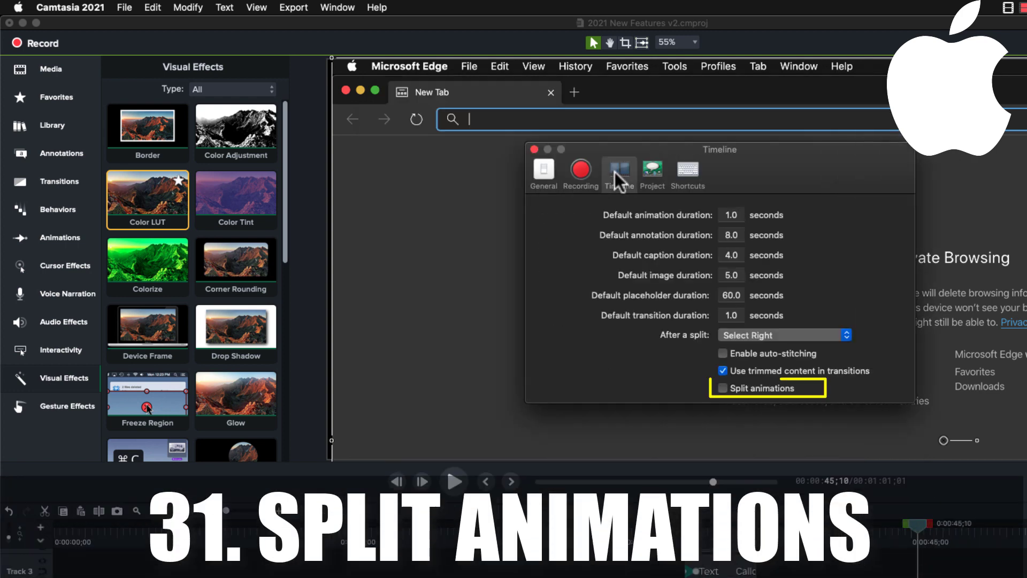
pyautogui.click(723, 391)
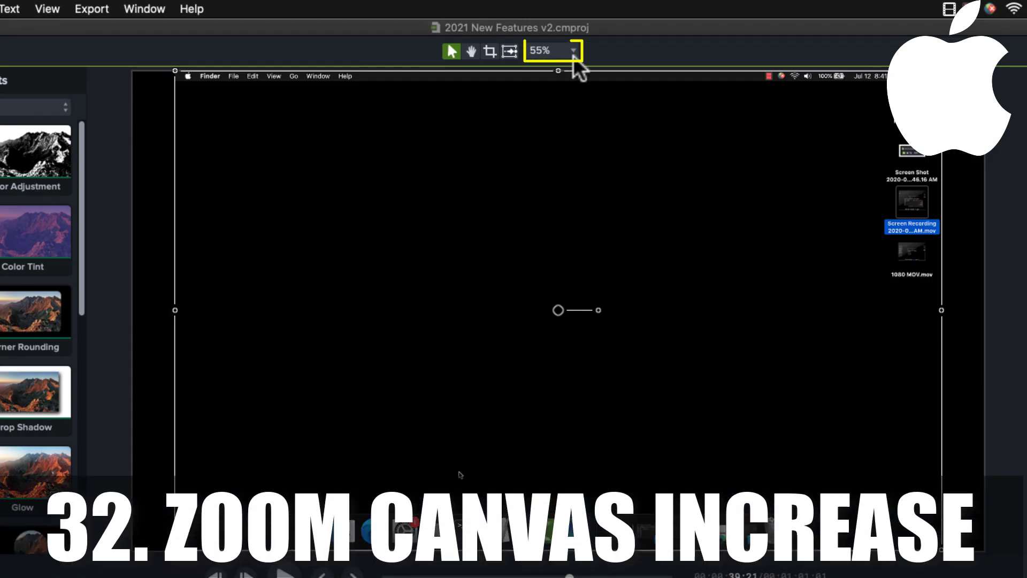
pyautogui.click(690, 45)
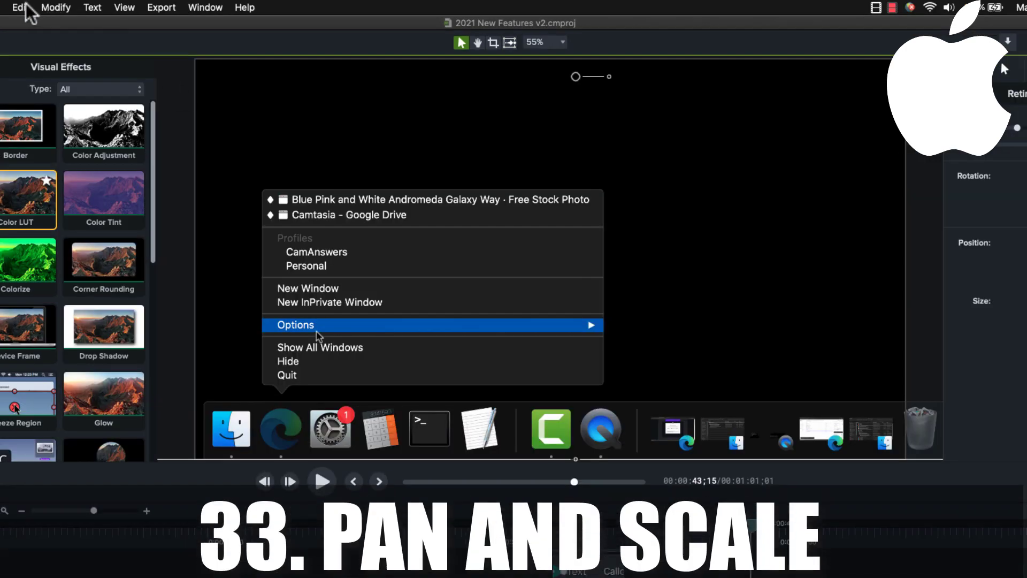
# Step: Apply Edit > Pan and Scale > Scale to Fit to the screen recording
pyautogui.click(22, 7)
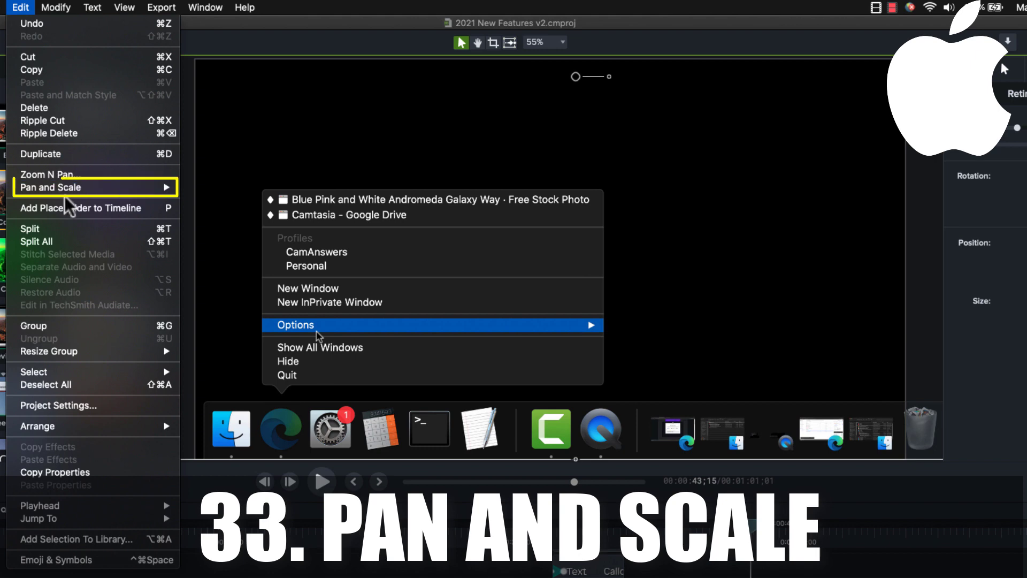
pyautogui.moveTo(64, 187)
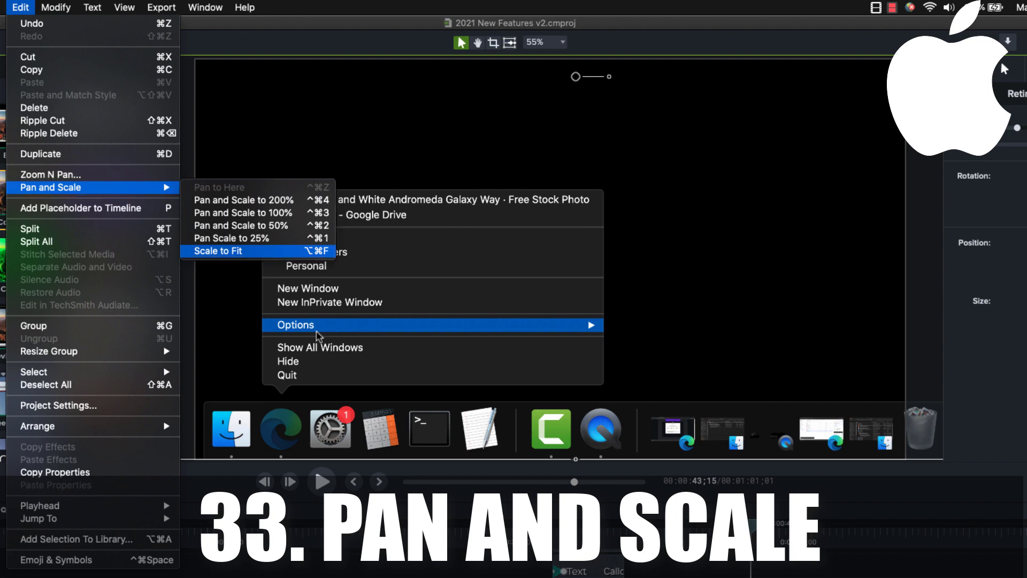
pyautogui.click(247, 252)
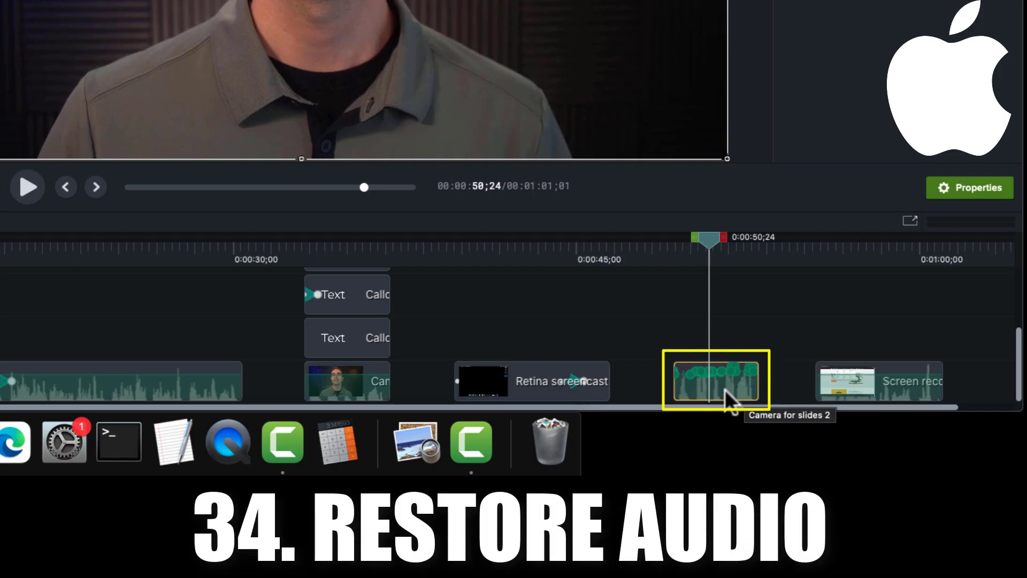
# Step: Restore audio on Camera for slides 2, then select the frame still on Track 2 and show the Media Bin
pyautogui.rightClick(724, 390)
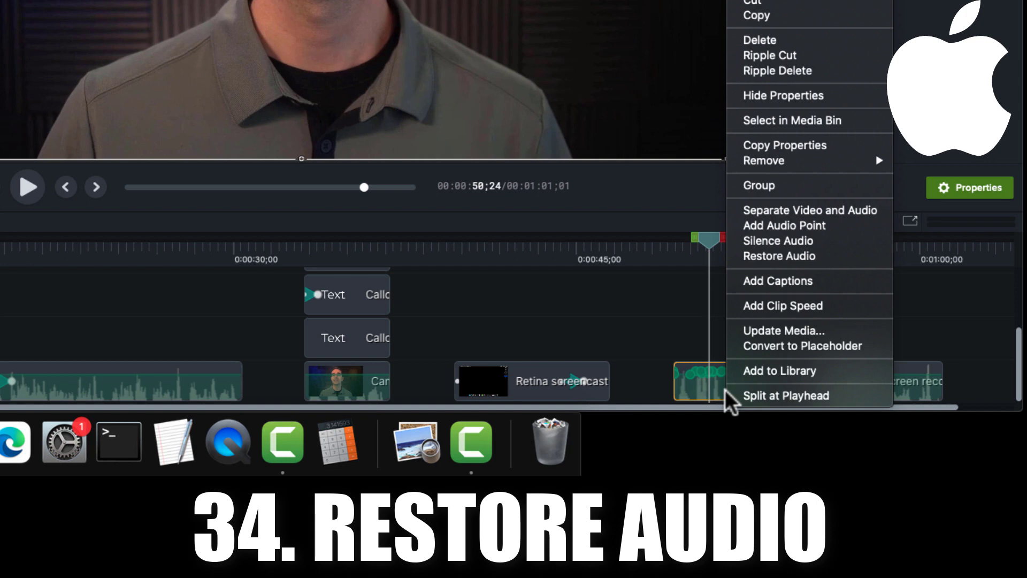
pyautogui.hotkey('alt', 'r')
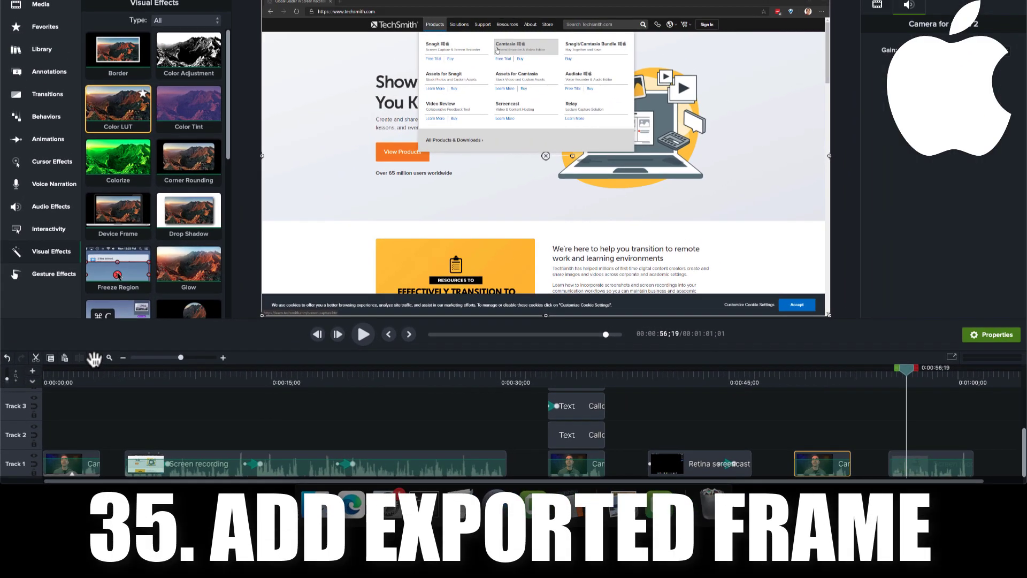
pyautogui.click(920, 435)
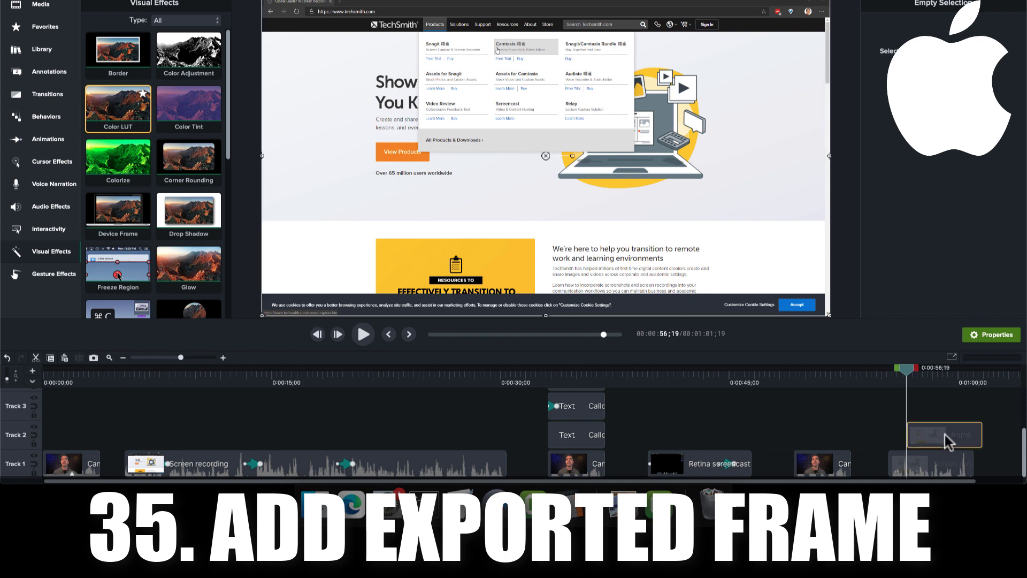
pyautogui.click(42, 12)
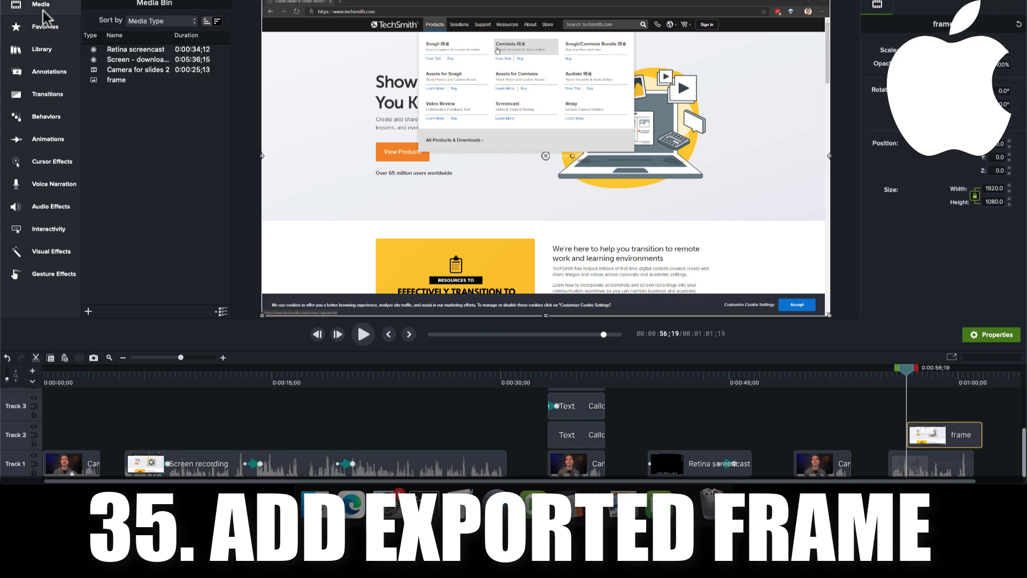